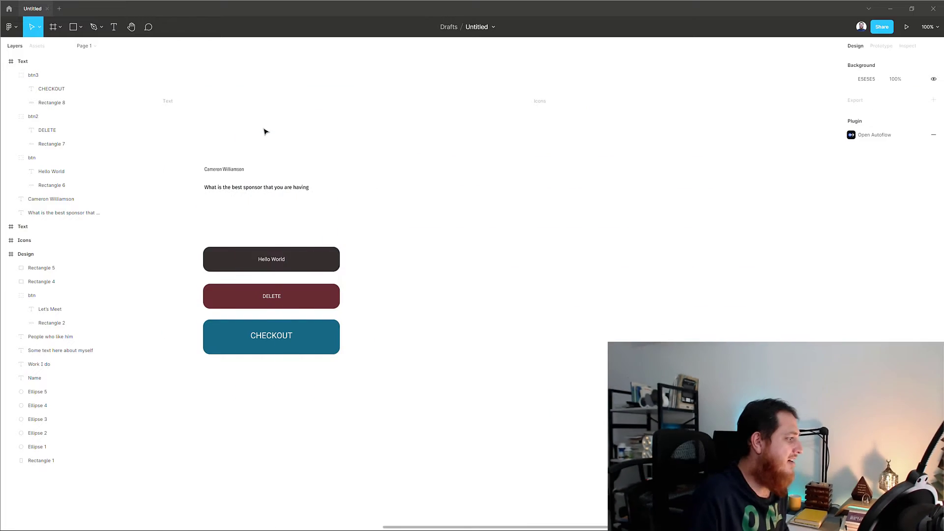
Step: Misspell two words in the sponsor sentence, changing "best" to "besti" and "sponsor" to "sponsoor"
left_click(230, 170)
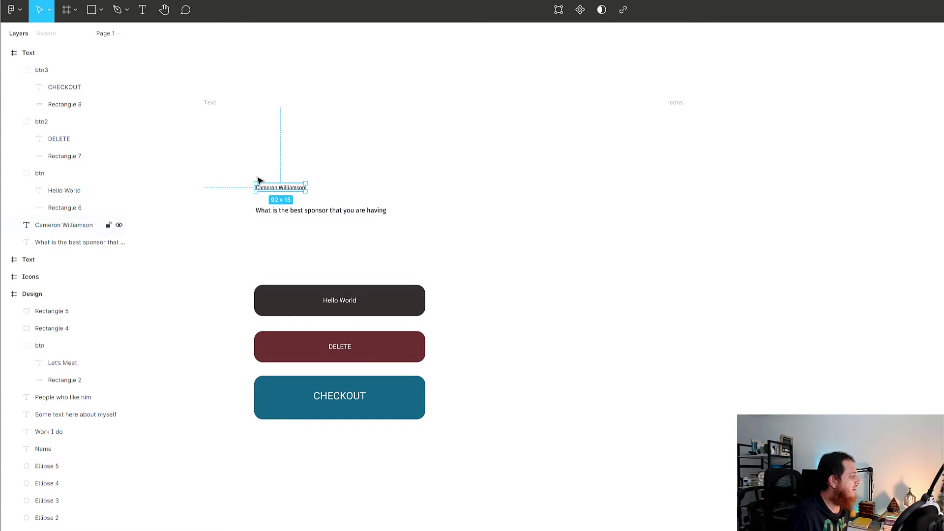
left_click(242, 180)
left_click(281, 213)
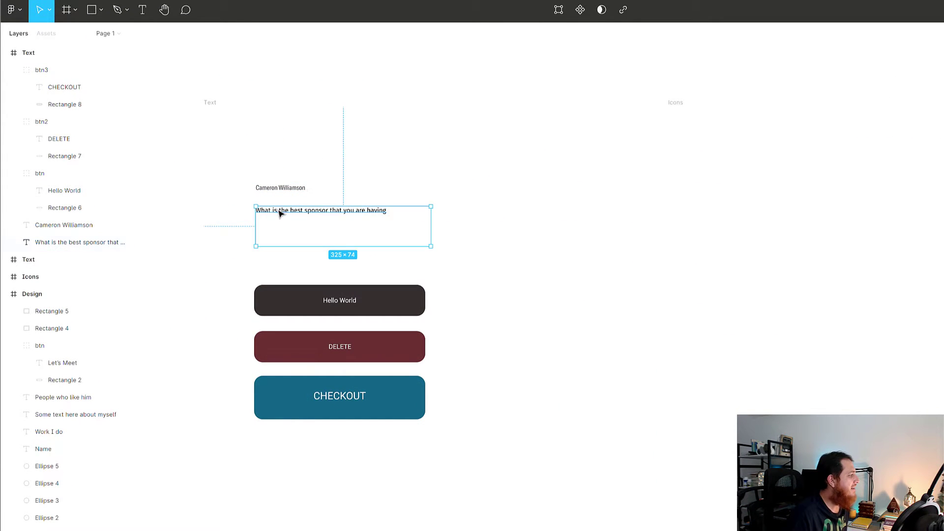
double_click(323, 212)
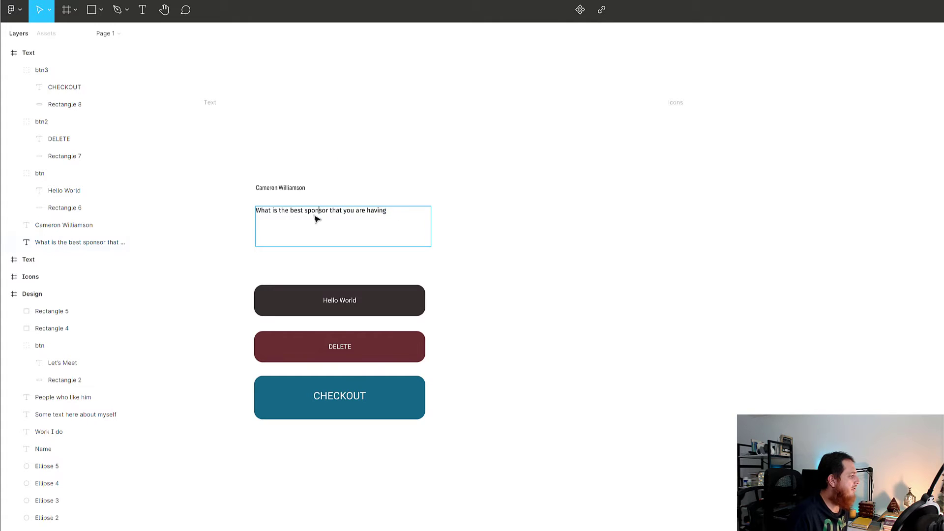
key("ctrl+a")
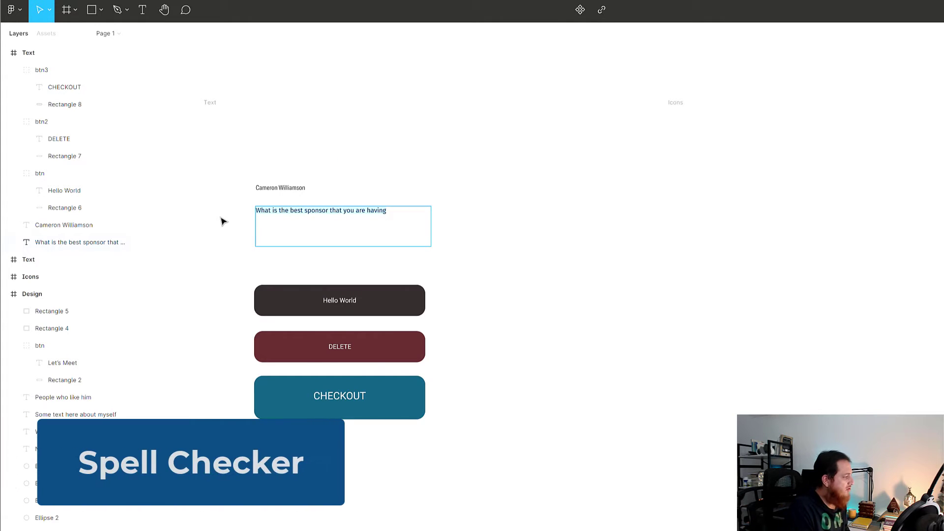
left_click(306, 213)
type("i sp")
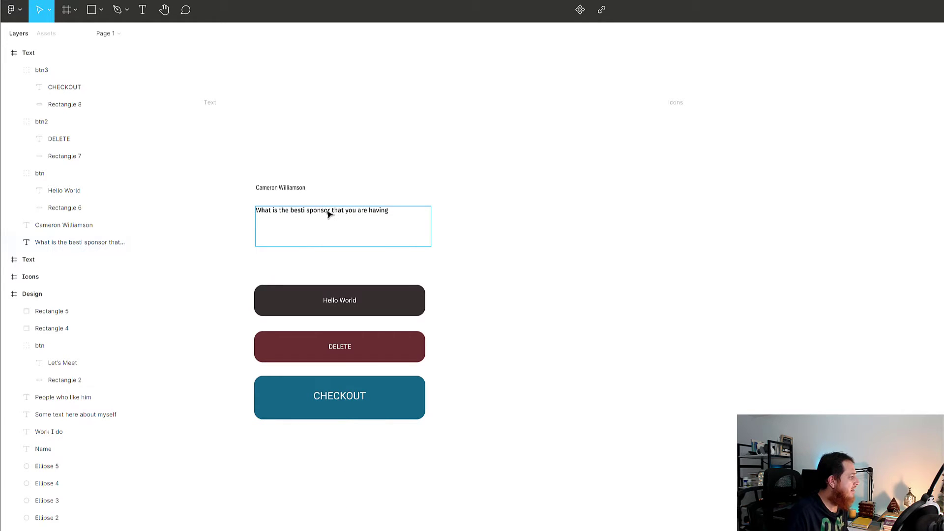
type("o")
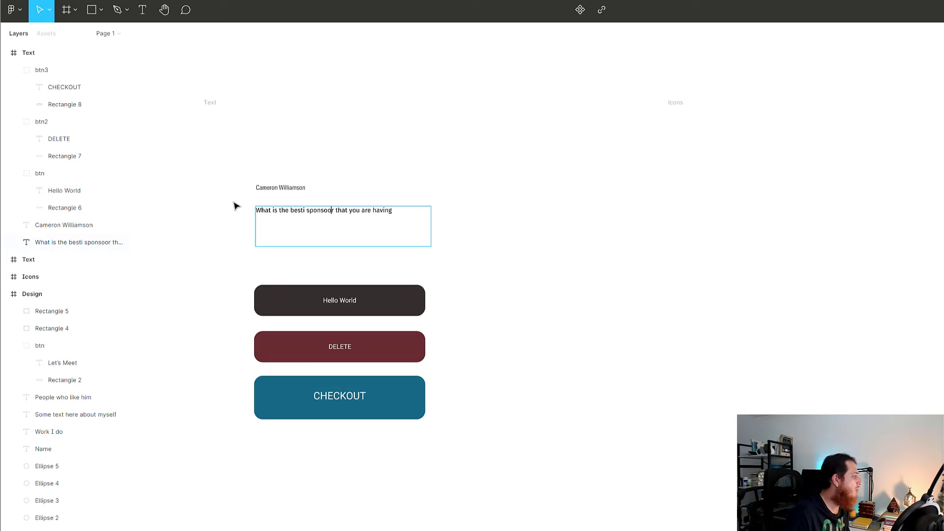
key("Escape")
Step: Run the Spellchecker plugin on the misspelled sponsor sentence and place its window above the text
key("ctrl+equal")
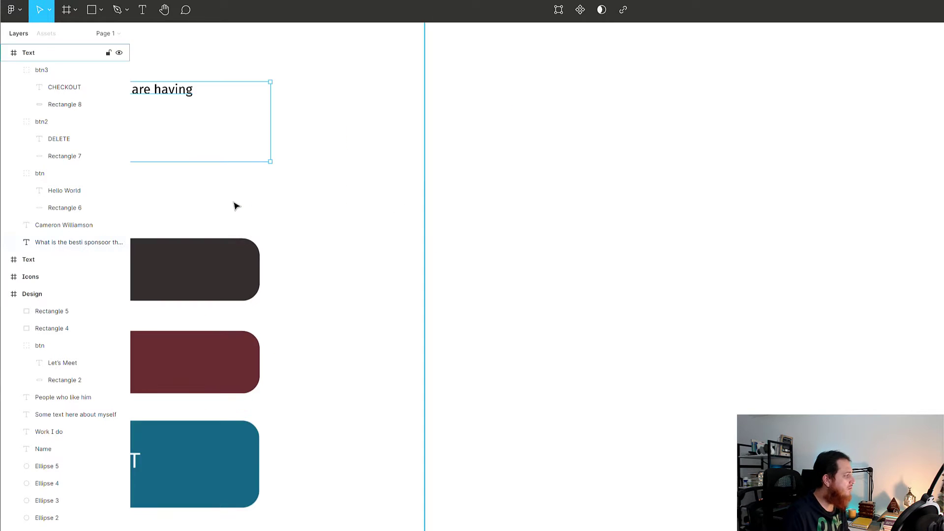
left_click_drag(249, 212, 669, 352)
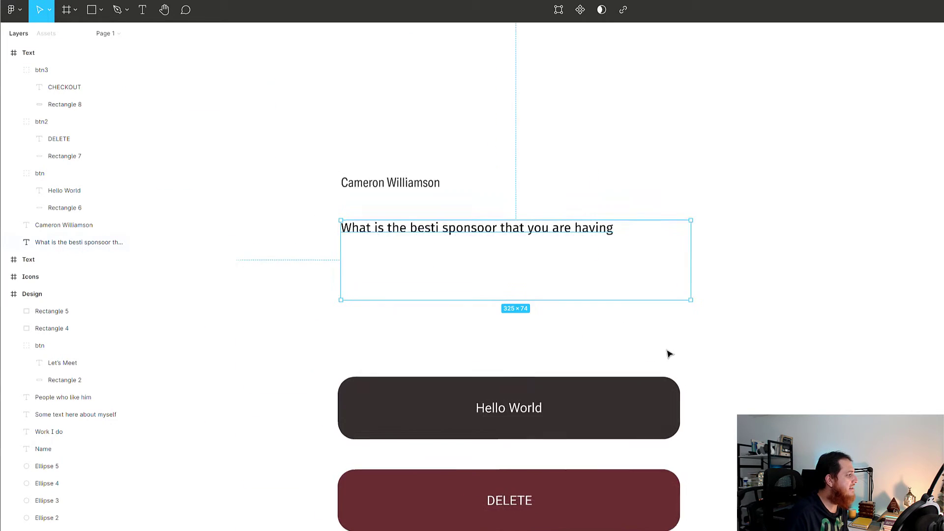
left_click(341, 312)
left_click(466, 234)
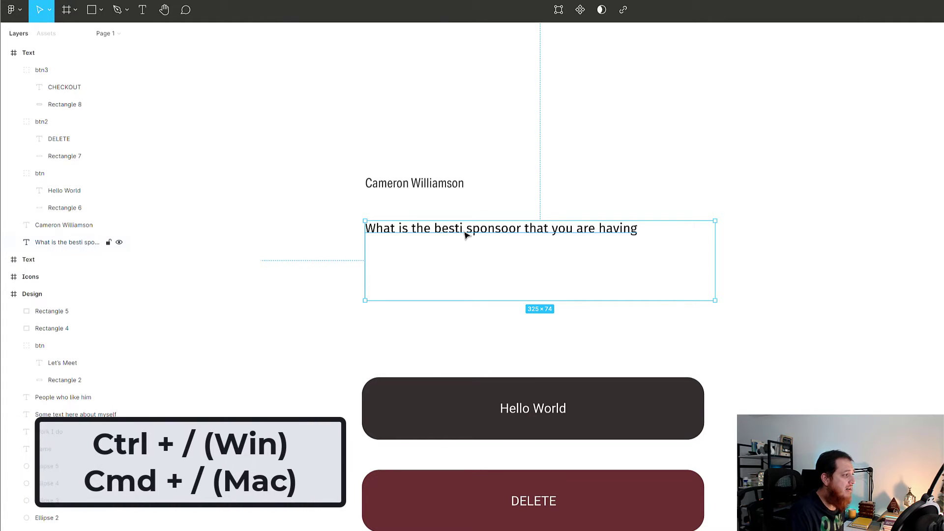
key("ctrl+slash")
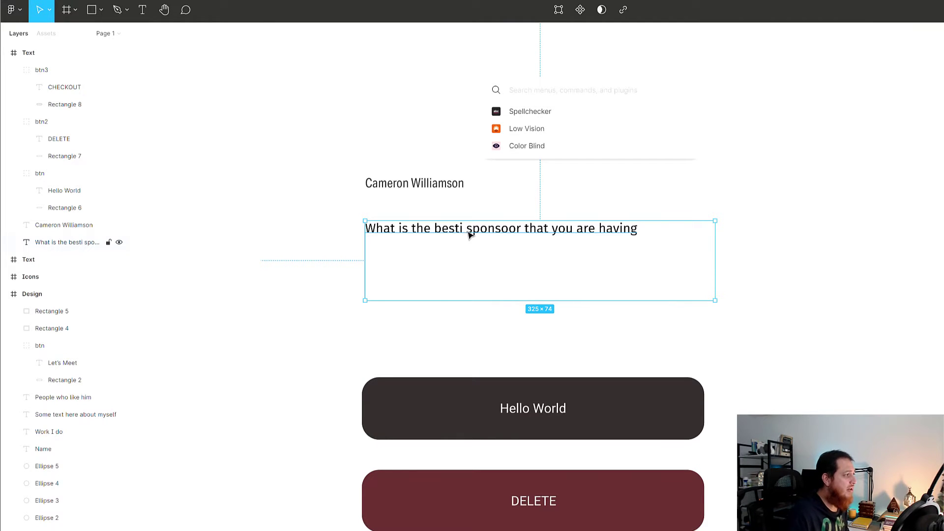
left_click(525, 112)
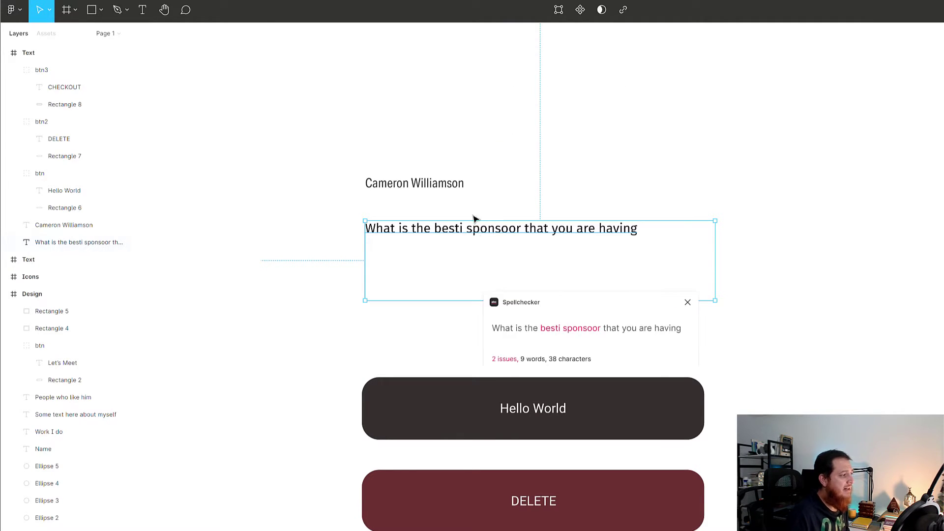
left_click_drag(563, 306, 609, 136)
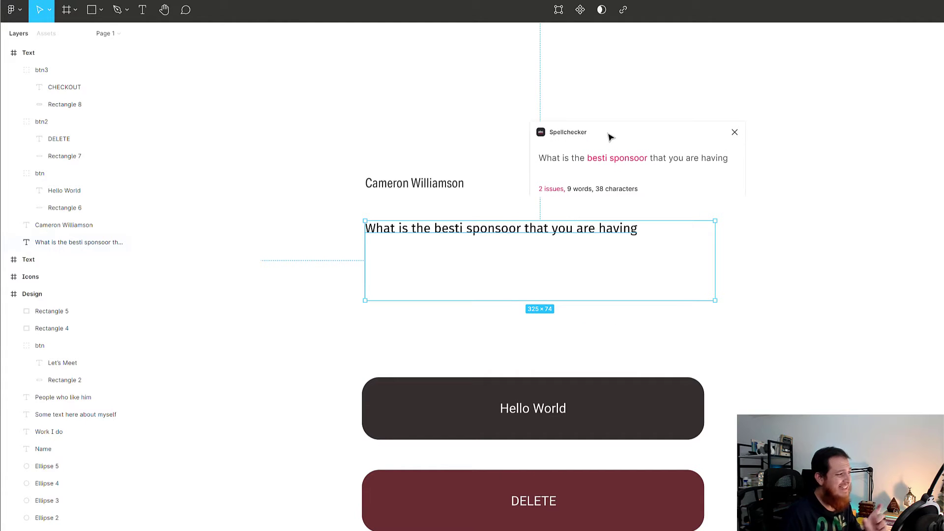
Step: Correct "besti" to "best" and "sponsoor" to "sponsor" with the Spellchecker suggestions and close the plugin
left_click(597, 162)
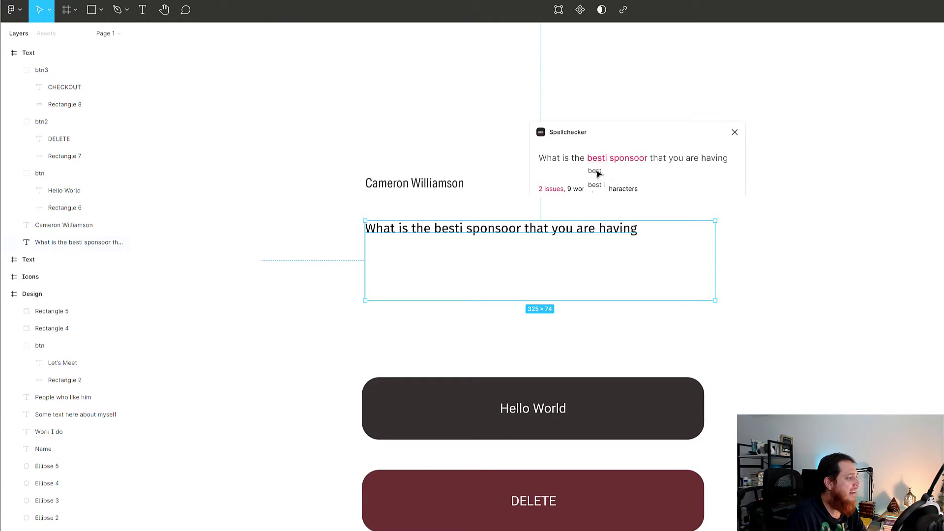
left_click(597, 171)
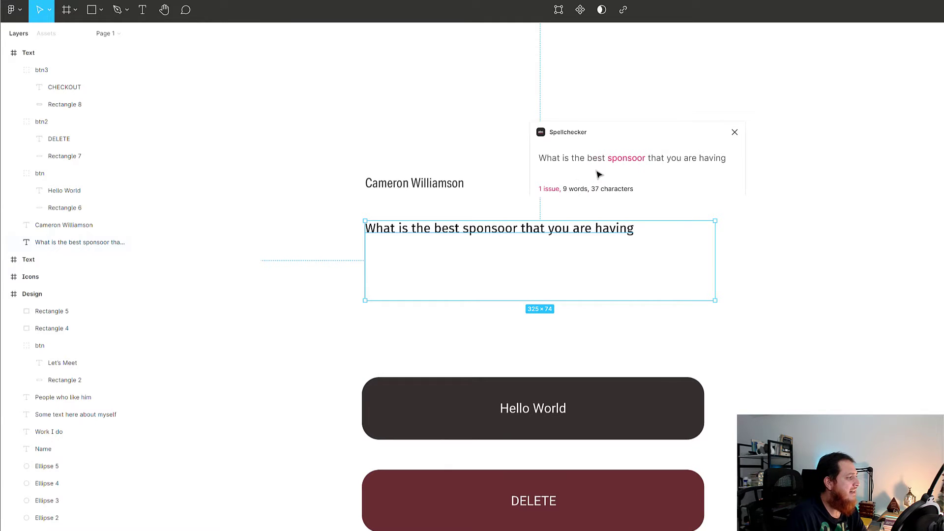
left_click(625, 162)
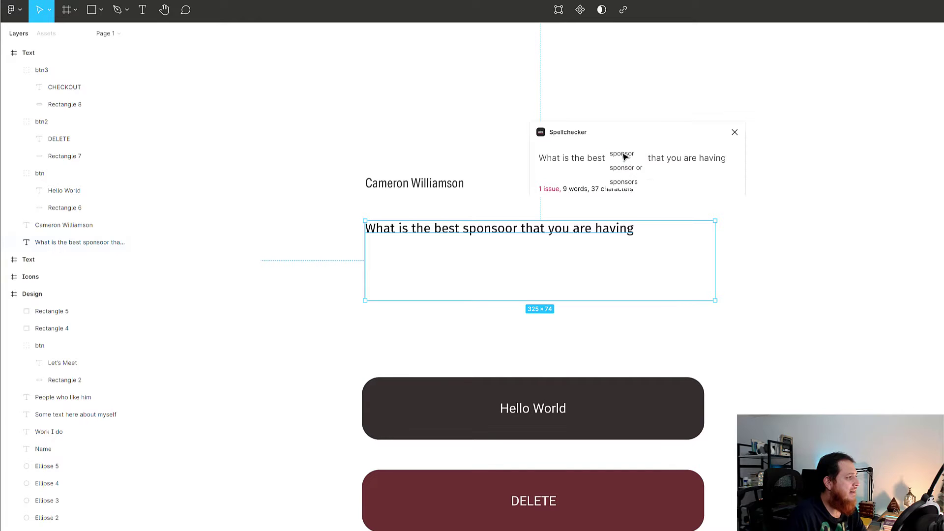
left_click(623, 155)
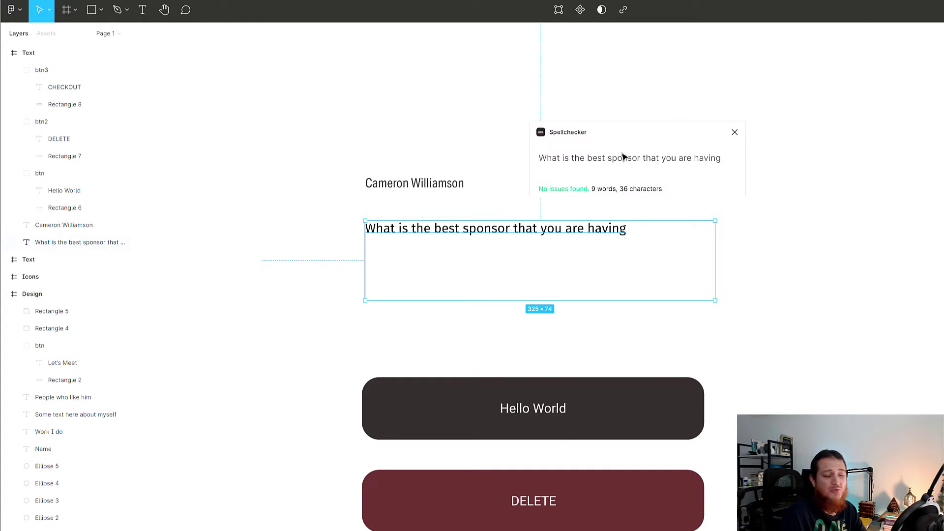
left_click(734, 134)
left_click(611, 131)
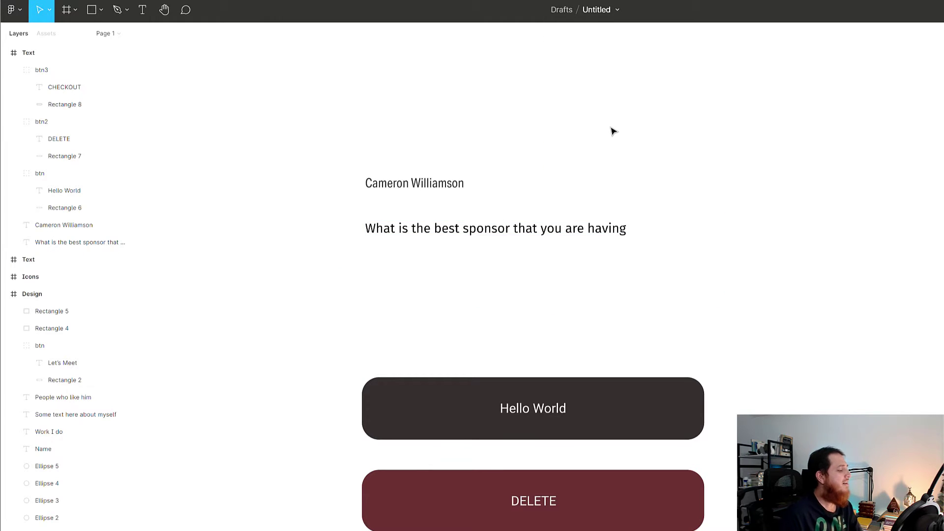
left_click(539, 229)
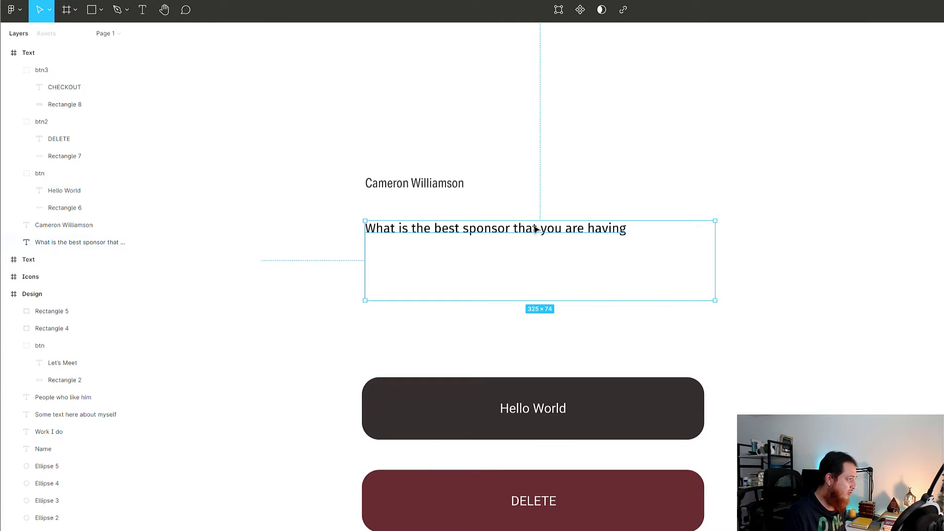
left_click(501, 203)
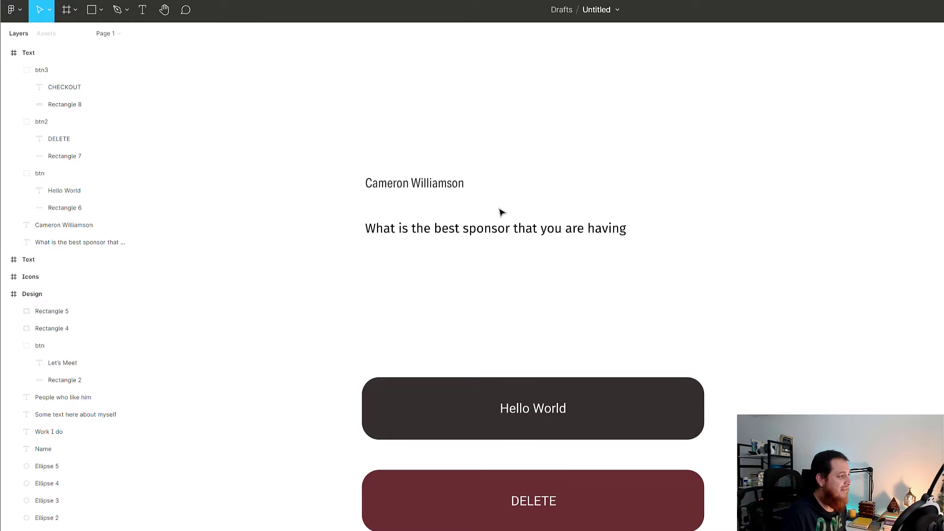
left_click(502, 228)
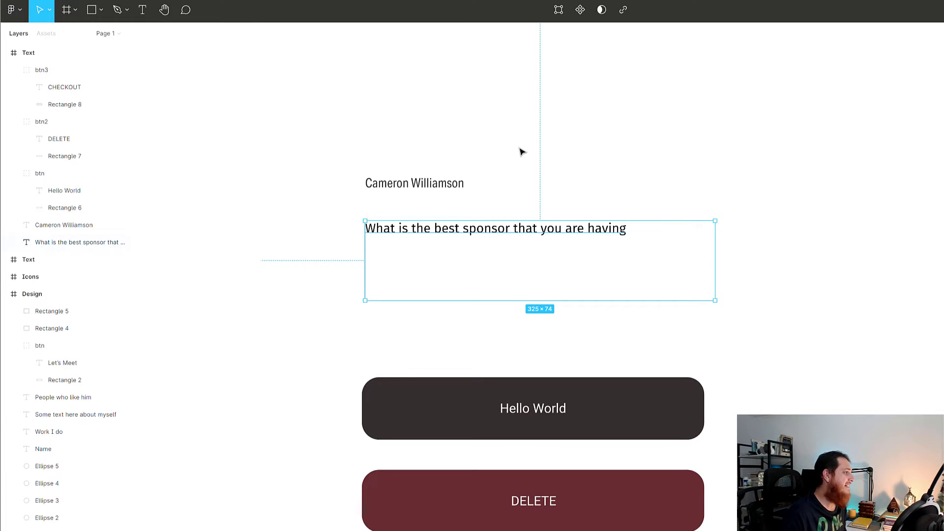
left_click(438, 187)
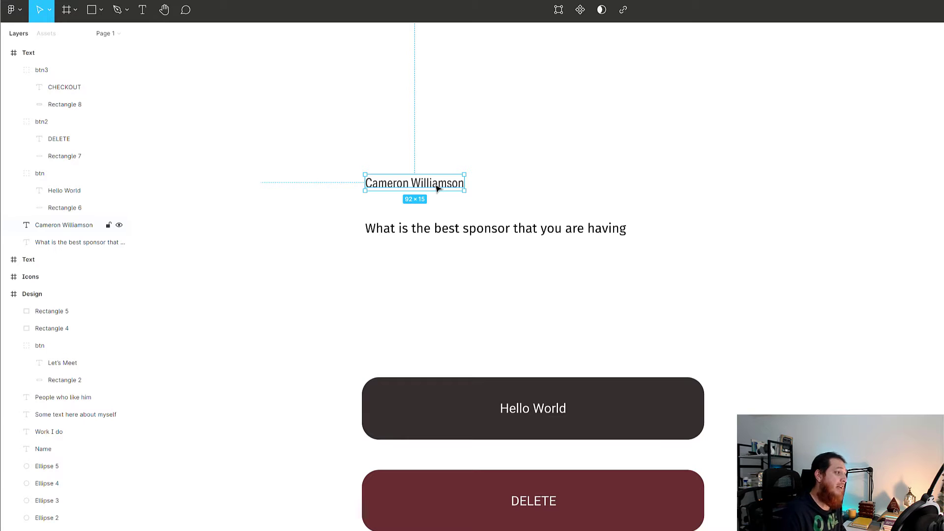
Step: Open the Lorem Plus plugin for the sponsor sentence and move its window clear of the text
left_click(466, 228)
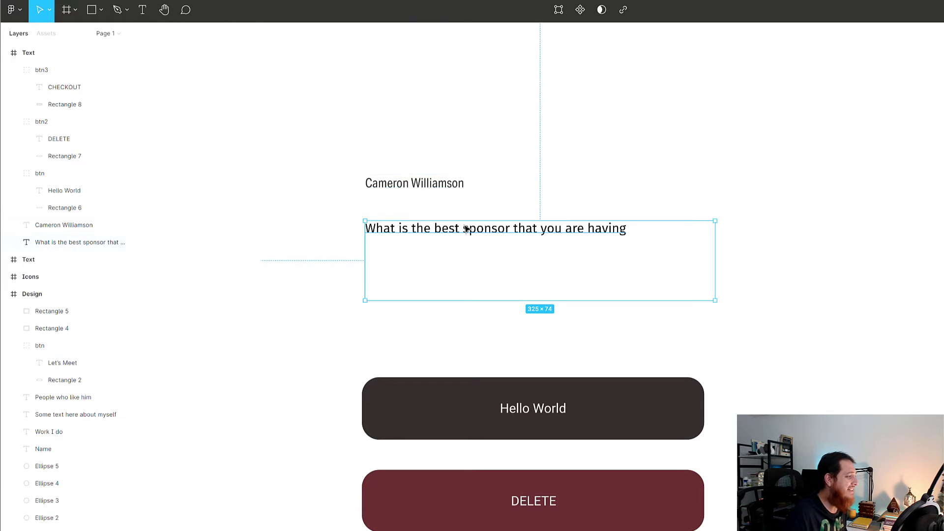
key("ctrl+slash")
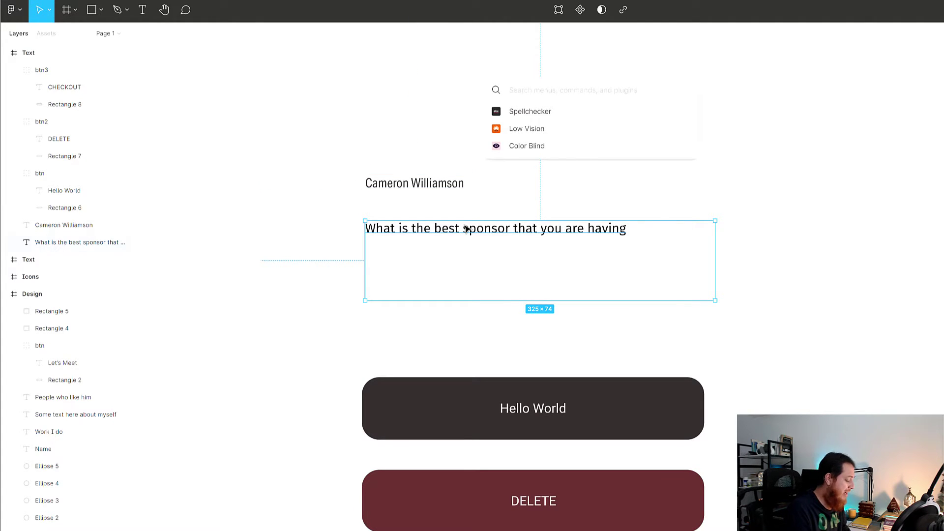
type("lor")
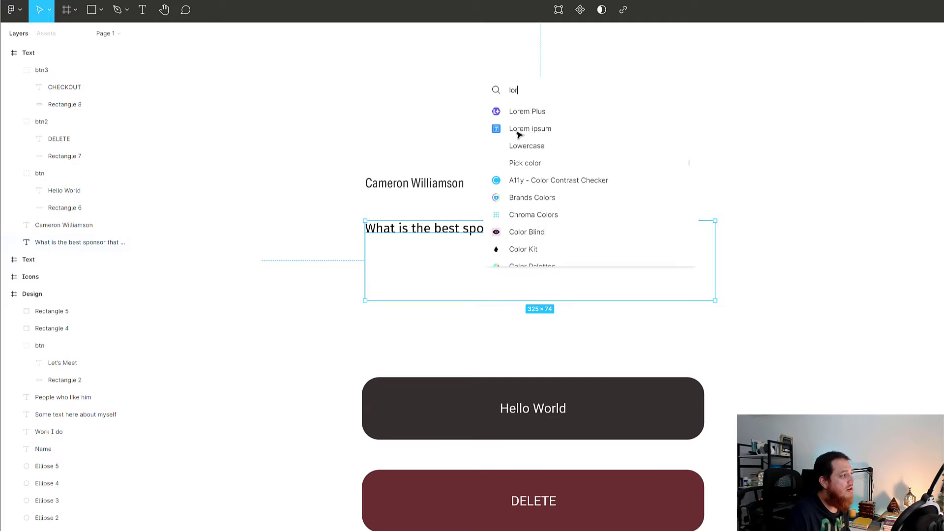
left_click(523, 115)
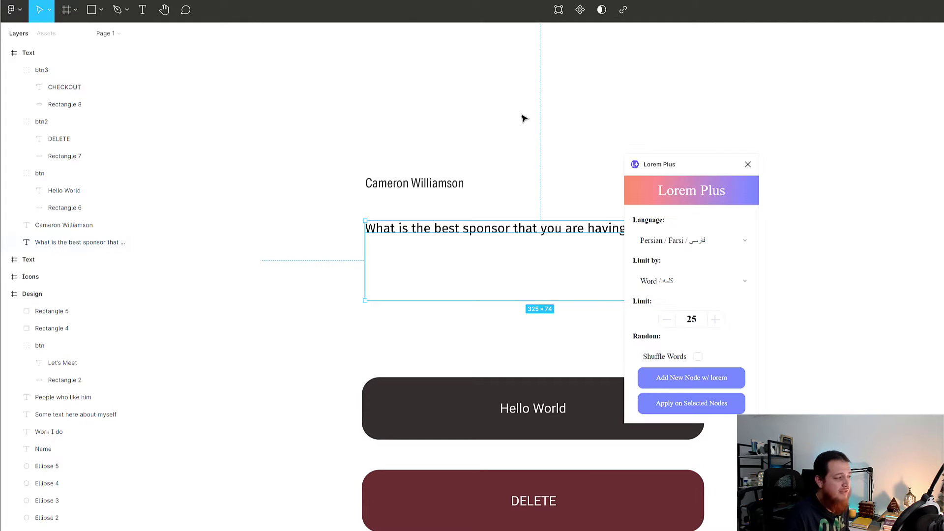
left_click_drag(678, 169, 798, 127)
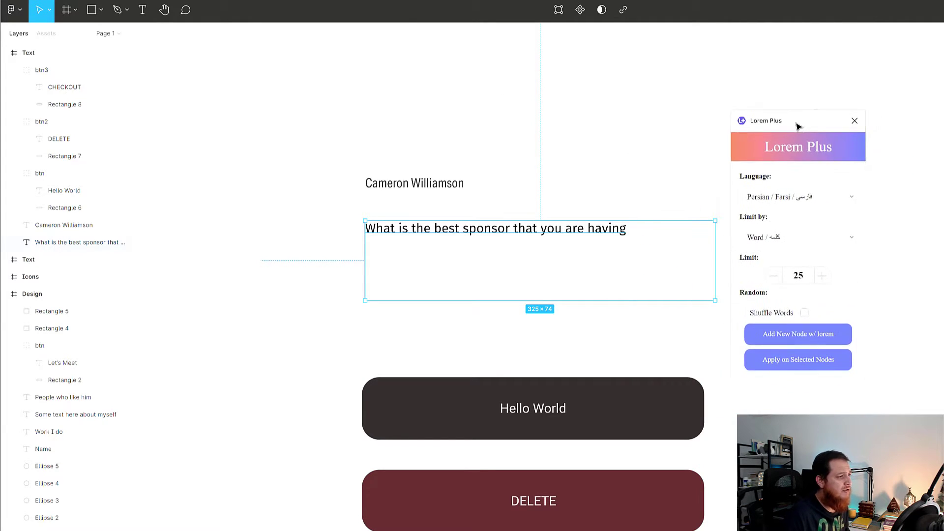
Step: Choose Persian / Farsi as the placeholder text language and Word as the limit unit in Lorem Plus
left_click(800, 201)
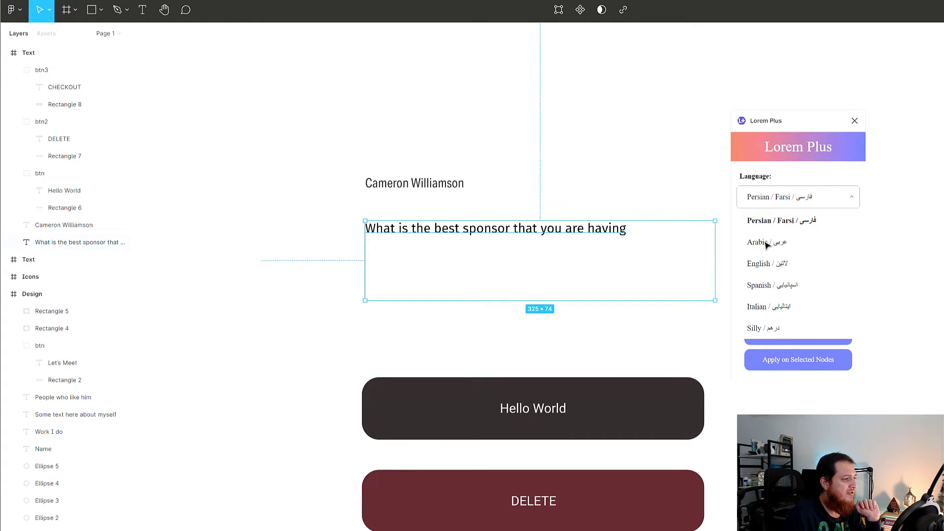
left_click(781, 223)
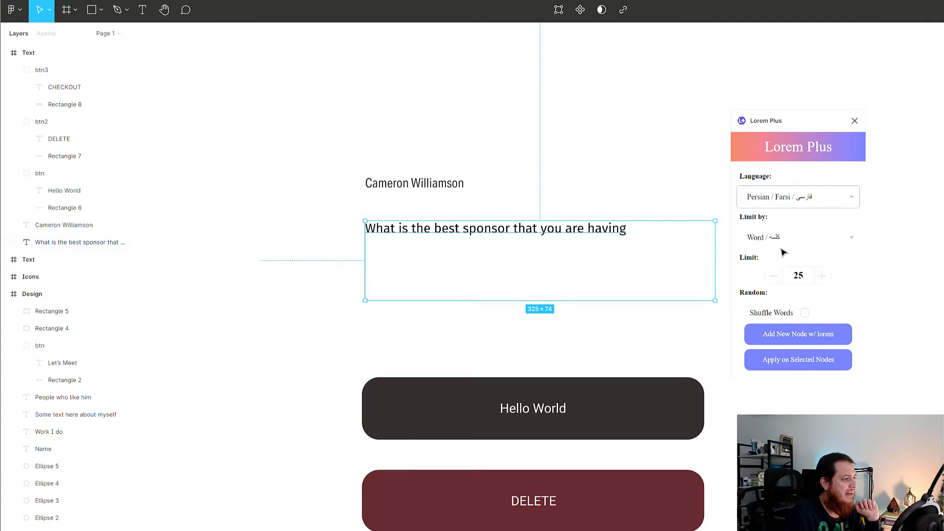
left_click(782, 247)
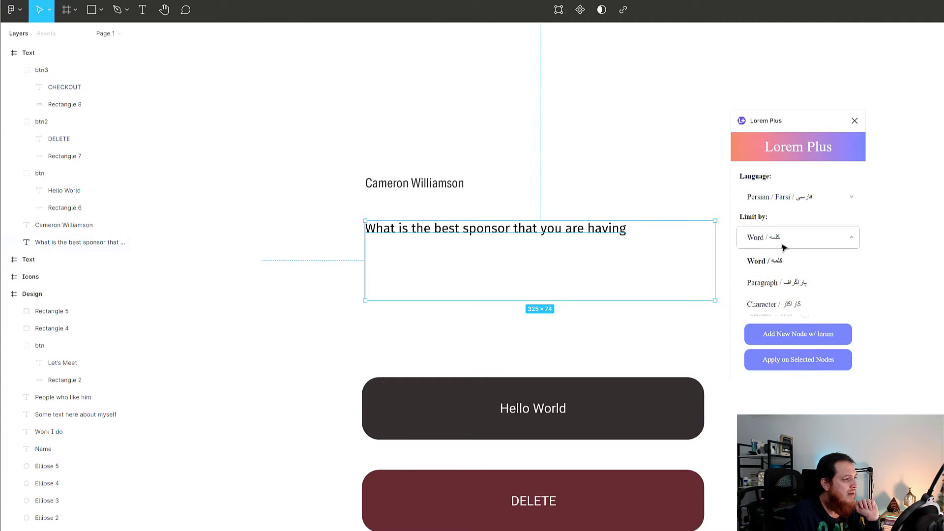
left_click(784, 262)
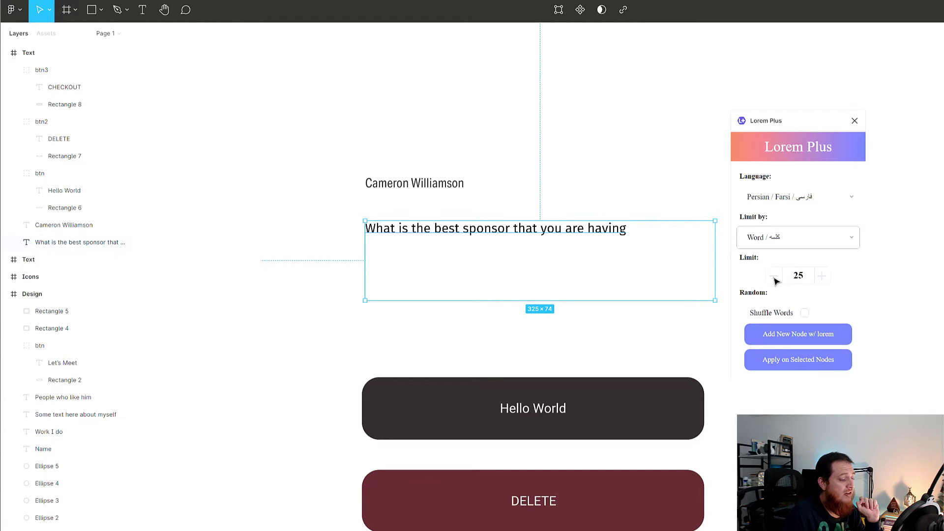
Step: Try Arabic as the placeholder text language and restore Persian / Farsi
left_click(812, 202)
left_click(801, 238)
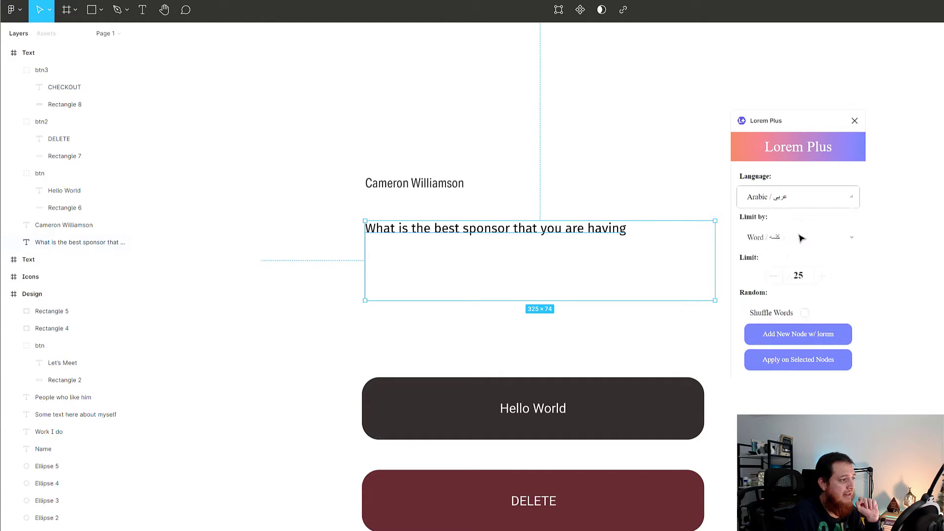
left_click(792, 201)
left_click(789, 222)
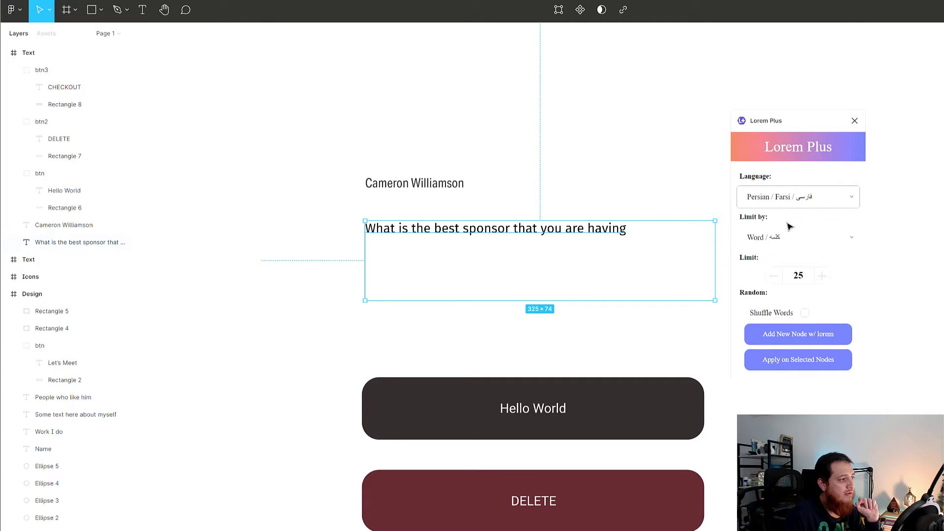
Step: Set the Lorem Plus limit to 10 and add a new text node with Persian / Farsi placeholder words
left_click(793, 276)
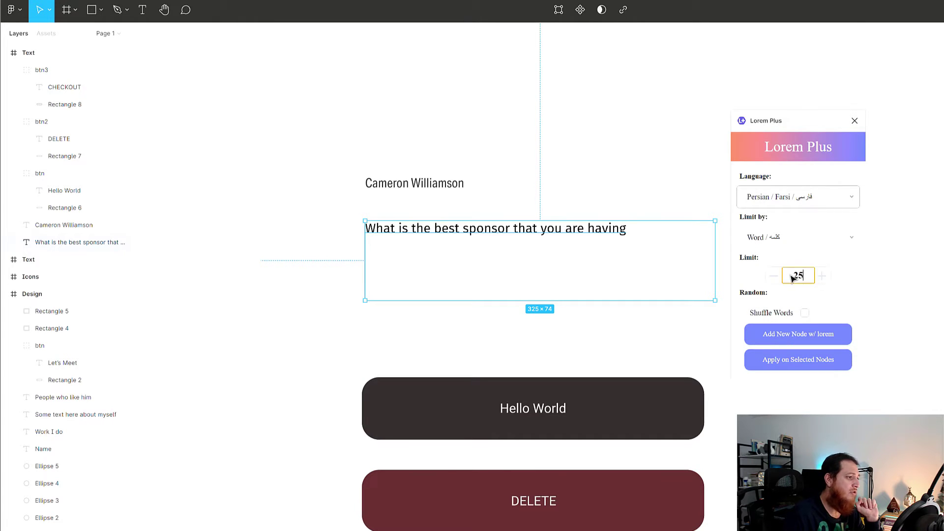
double_click(793, 276)
type("10")
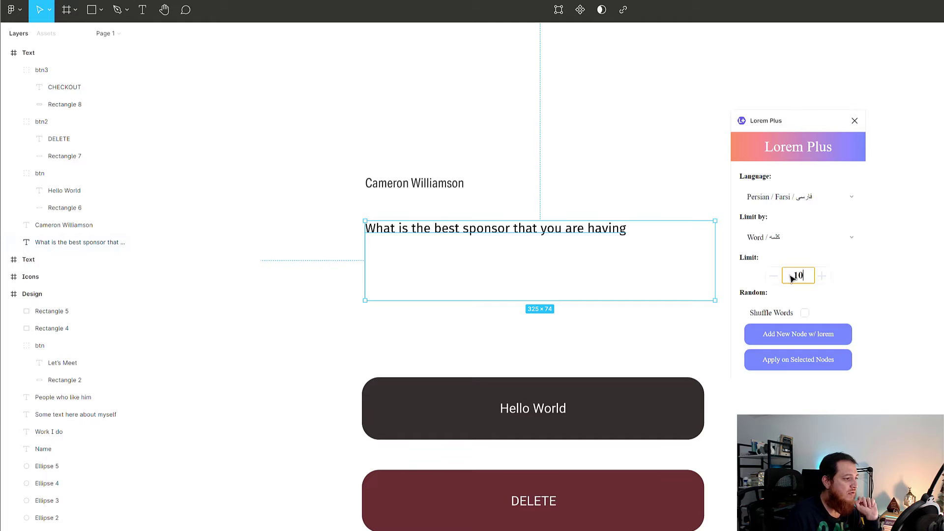
left_click(796, 338)
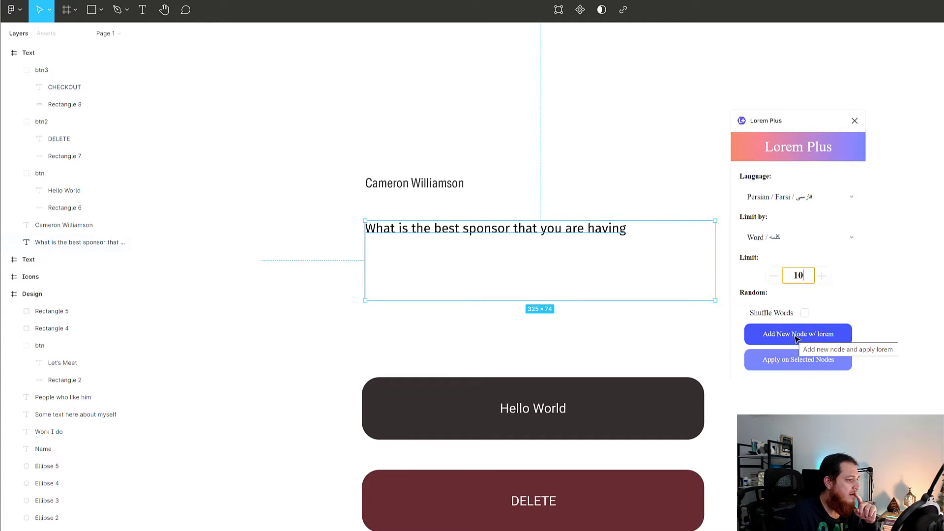
left_click(797, 337)
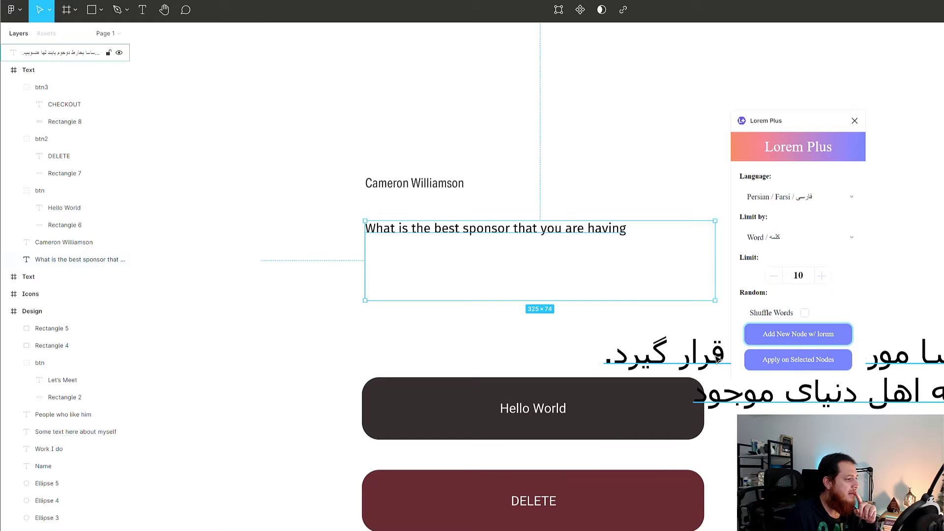
Step: Move the new Persian placeholder text to the area above the name text
left_click_drag(718, 360, 427, 82)
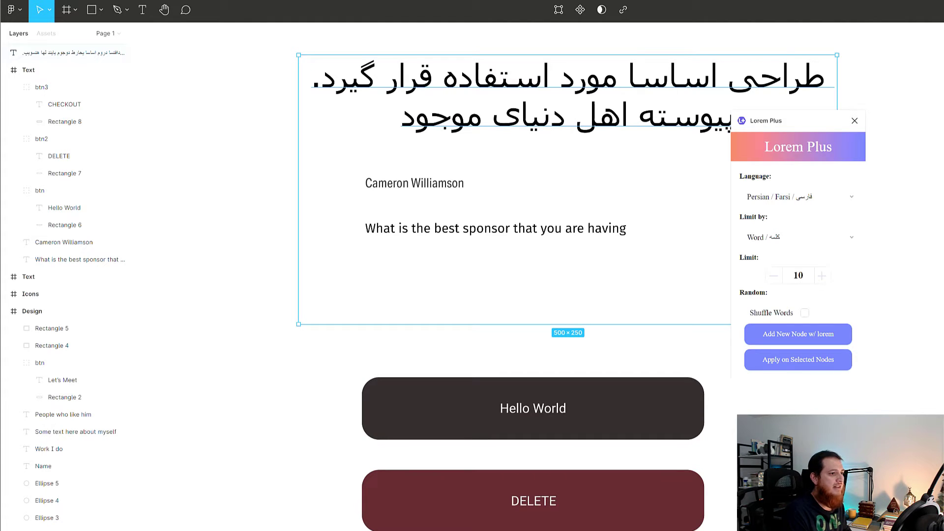
key("Escape")
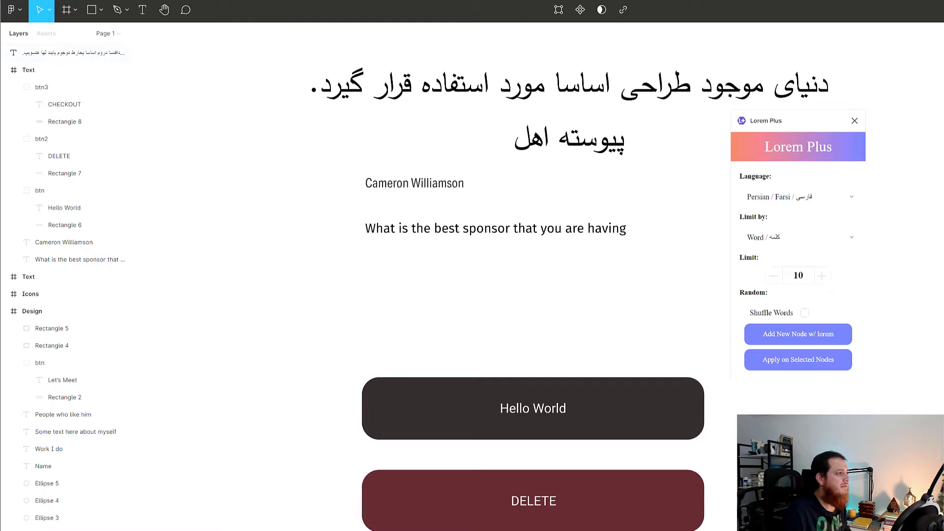
left_click(632, 94)
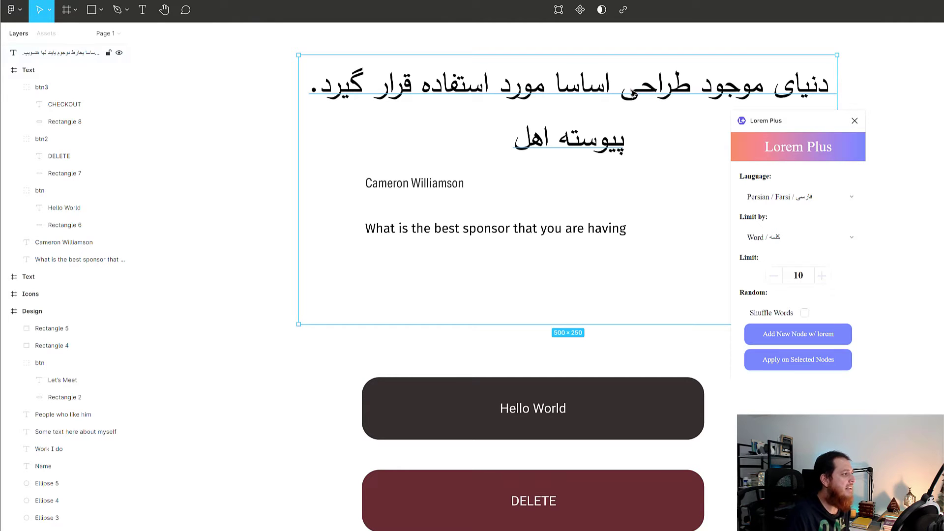
left_click_drag(604, 90, 606, 84)
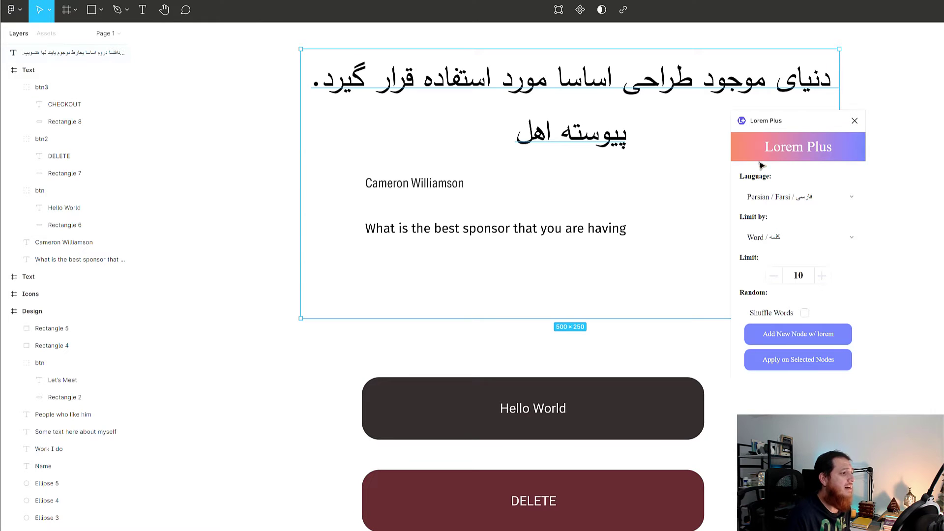
Step: Move the Lorem Plus window off the text and apply Arabic placeholder text to the selected node
left_click_drag(825, 130, 875, 143)
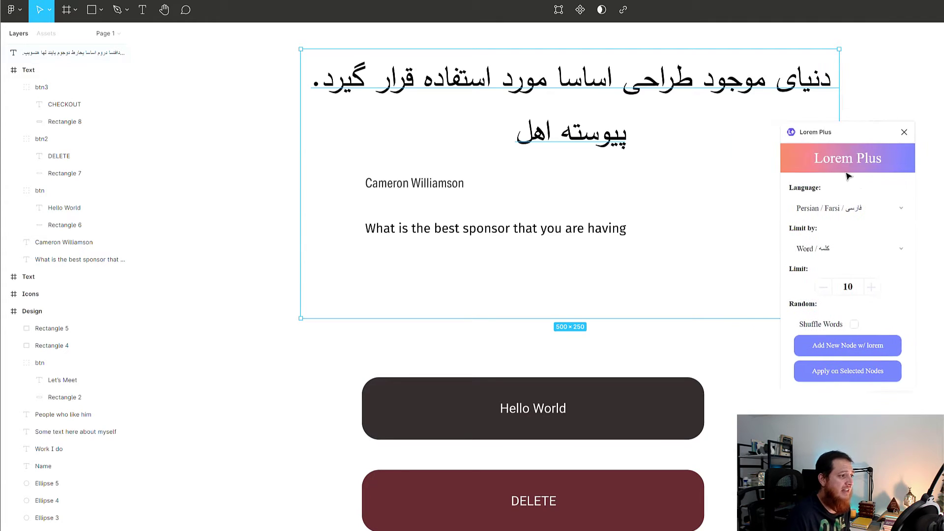
left_click(847, 208)
left_click(831, 254)
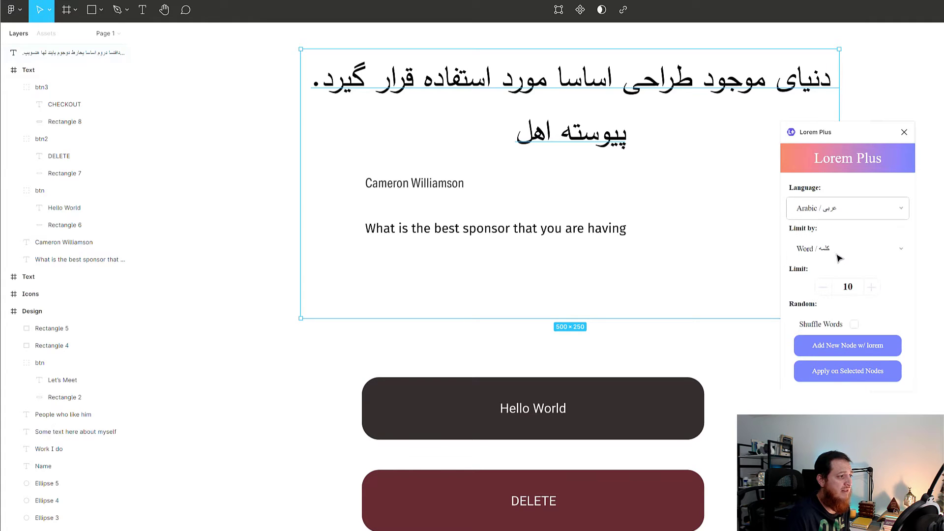
left_click(827, 373)
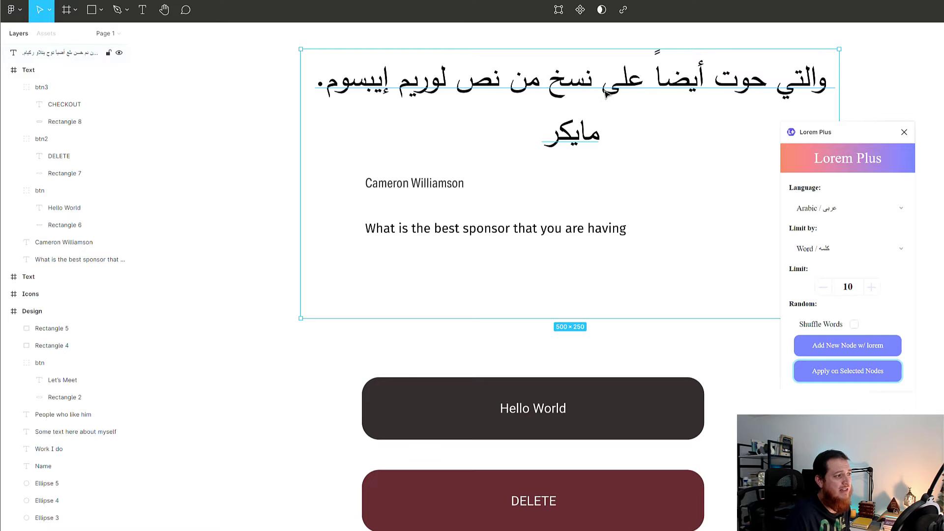
Step: Switch the Lorem Plus language to English and apply the placeholder text to the selected node
left_click(830, 215)
left_click(811, 274)
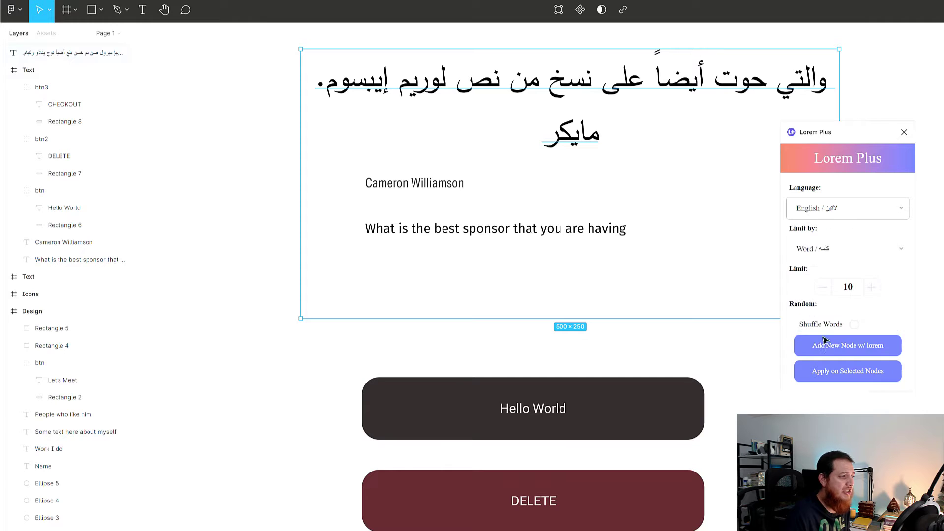
left_click(829, 372)
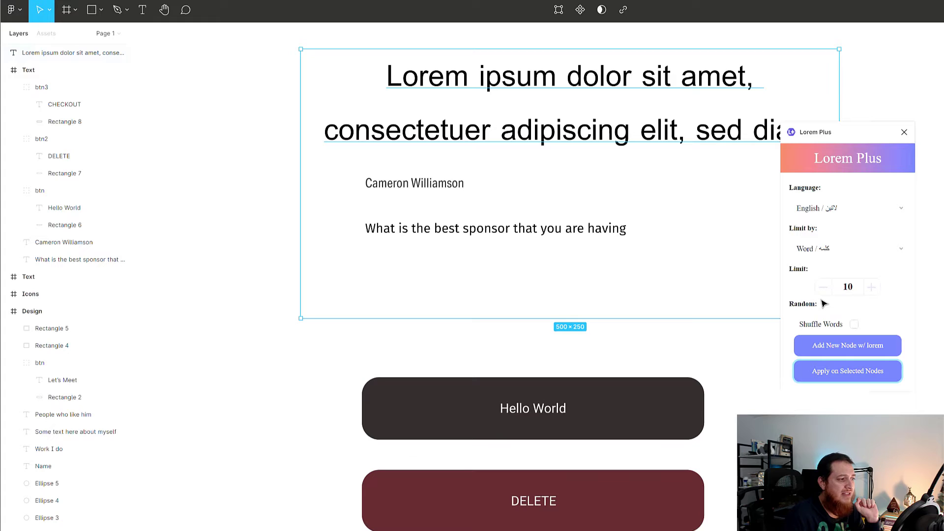
Step: Set Lorem Plus to limit by Character with Italian as the language and apply it to the selected node
left_click(831, 252)
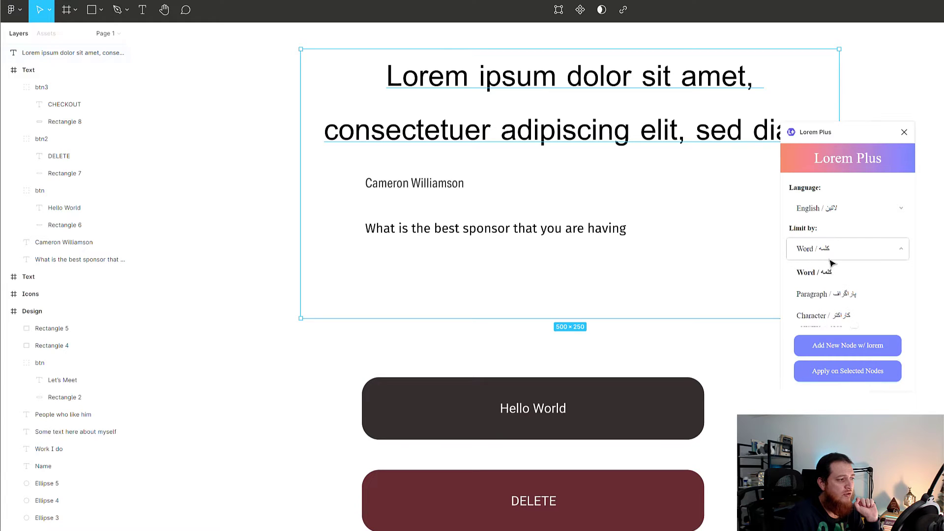
left_click(825, 315)
left_click(832, 212)
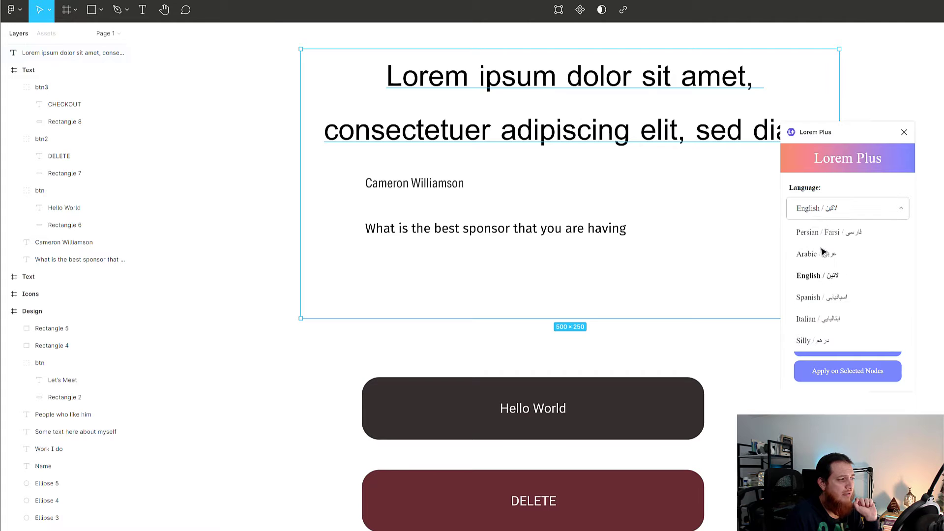
left_click(851, 372)
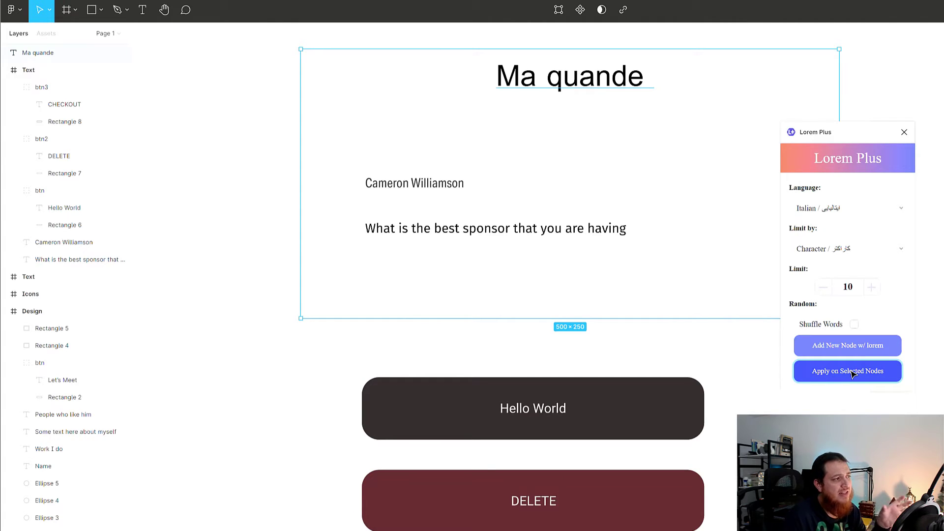
Step: Close Lorem Plus, then open the Lorem ipsum plugin for the selected text and move its window aside
left_click(904, 133)
key("ctrl+slash")
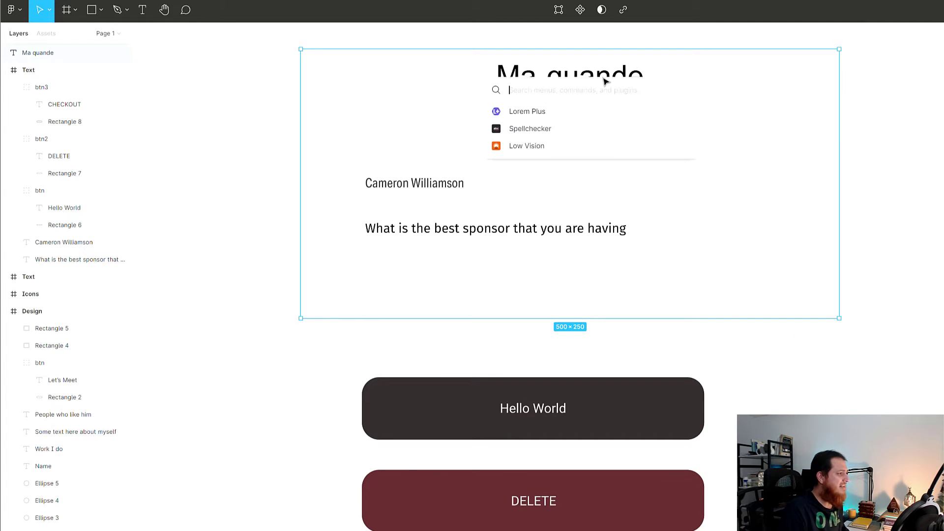
type("lore")
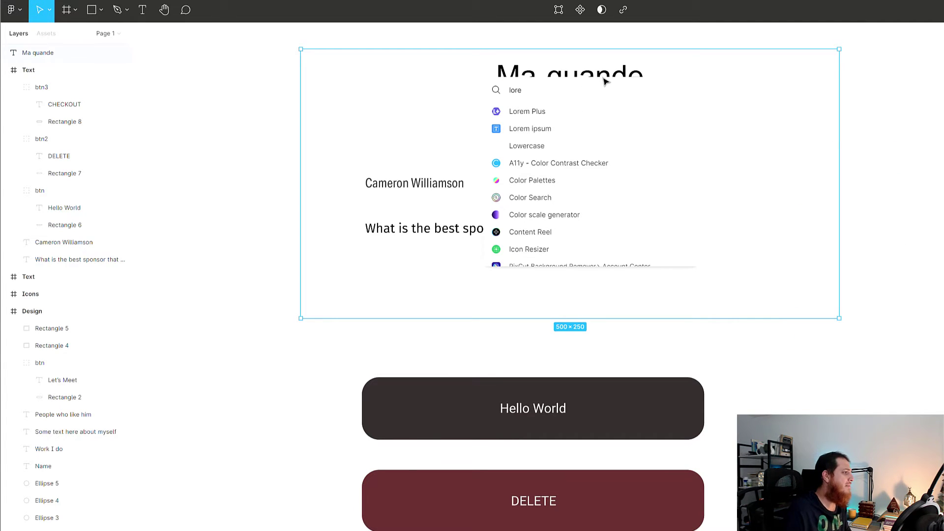
left_click(509, 132)
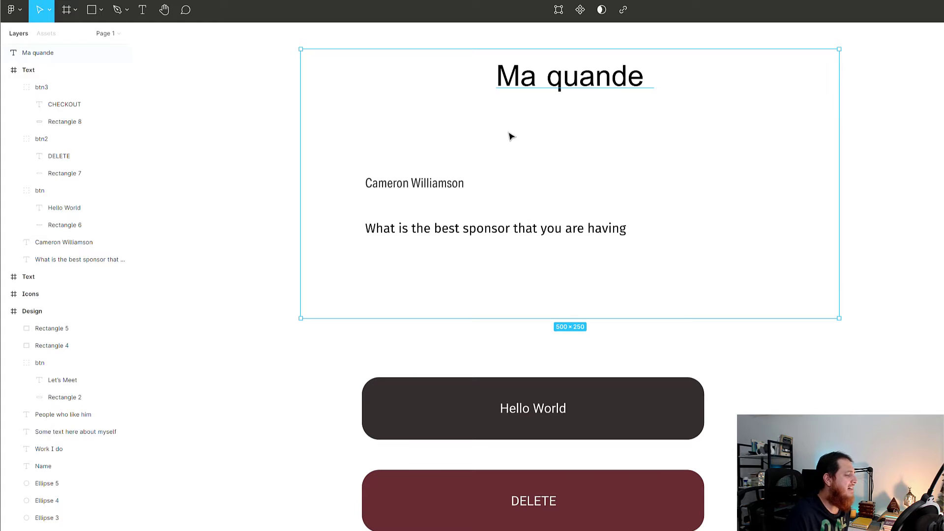
left_click_drag(746, 206, 761, 223)
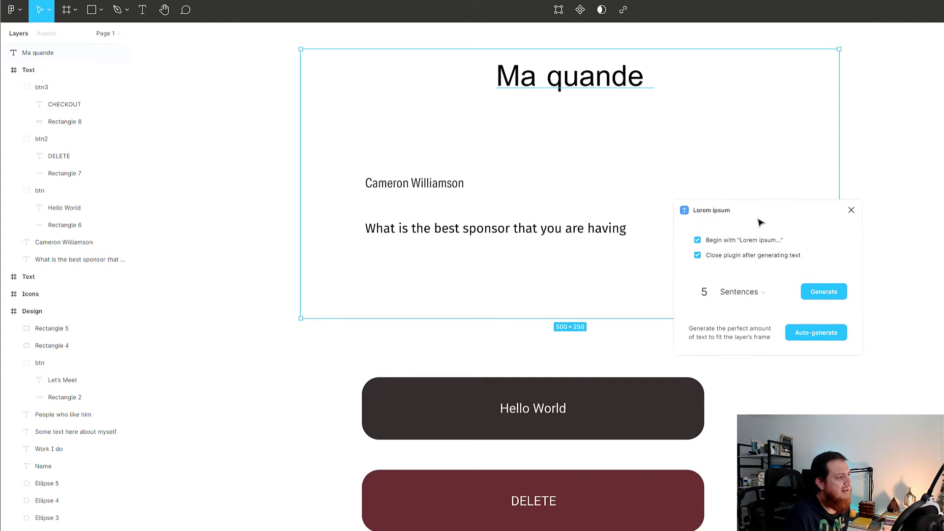
Step: Generate 5 words of placeholder text in the selected node with the Lorem ipsum plugin
left_click(760, 305)
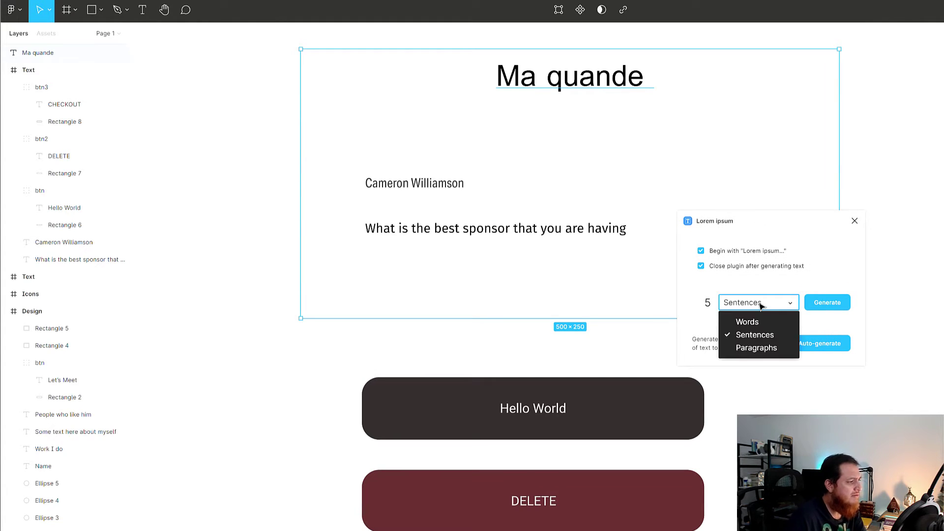
left_click(747, 321)
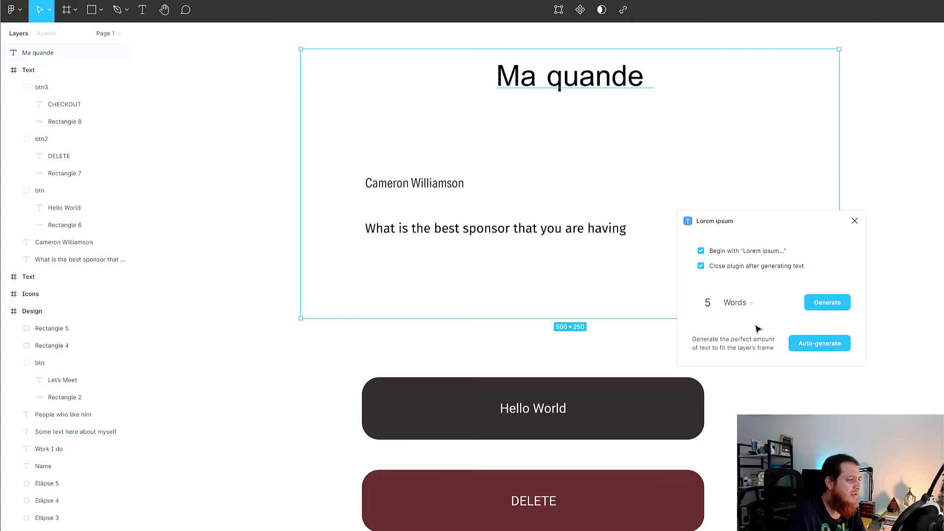
left_click(814, 306)
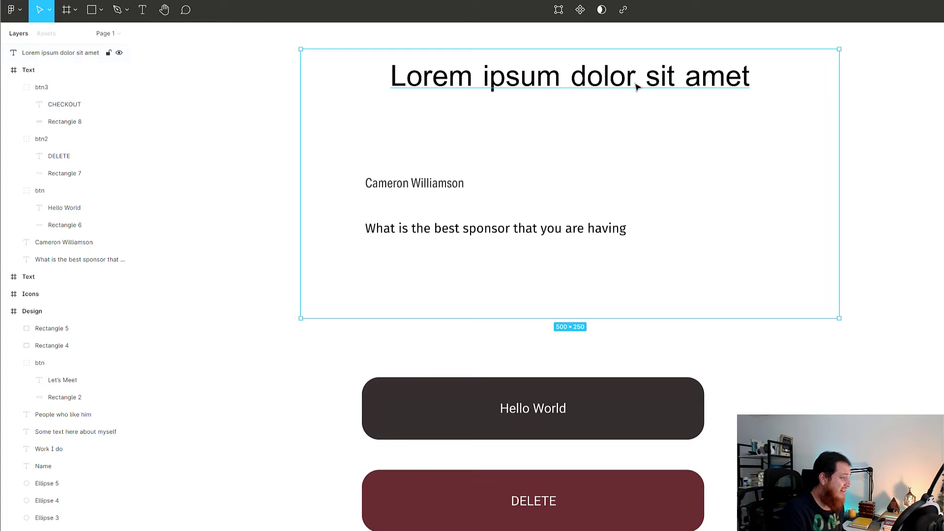
Step: Convert the "Lorem ipsum dolor sit amet" text with the Lowercase command
key("ctrl+slash")
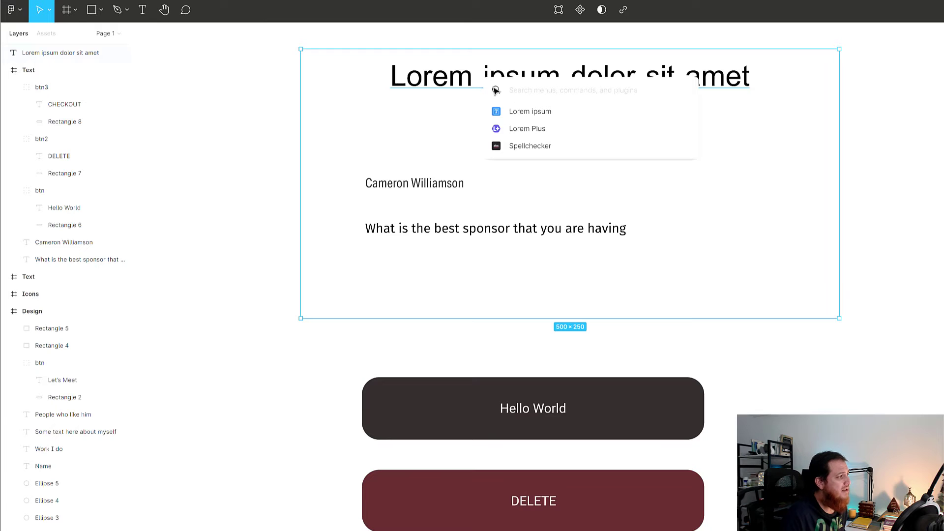
left_click(287, 116)
left_click(436, 86)
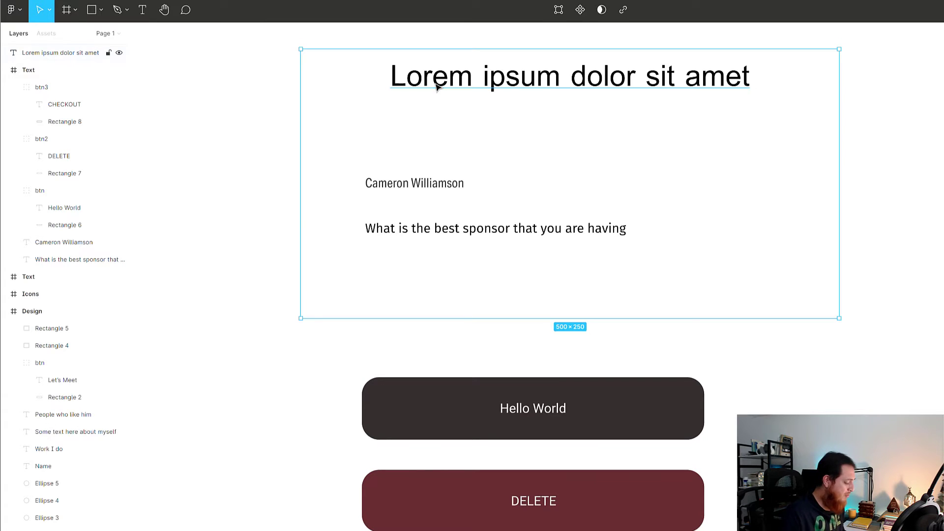
key("ctrl+slash")
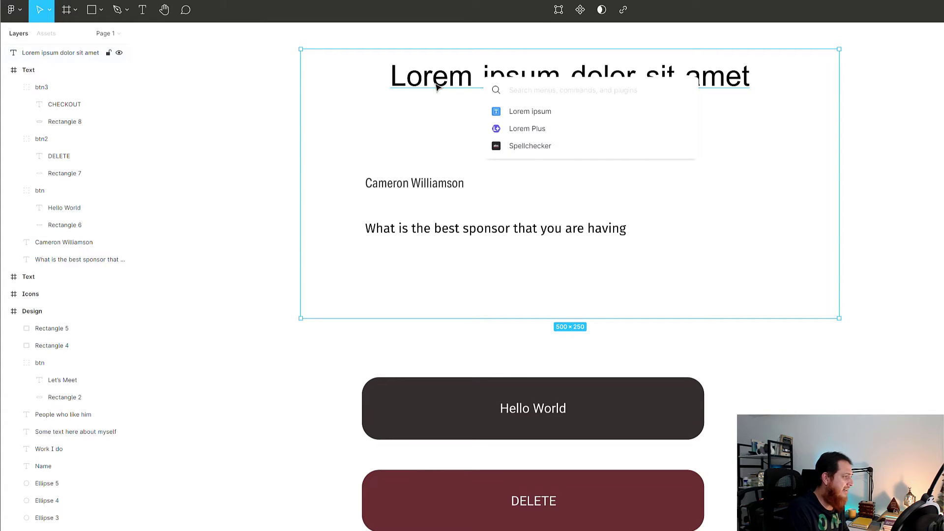
type("low")
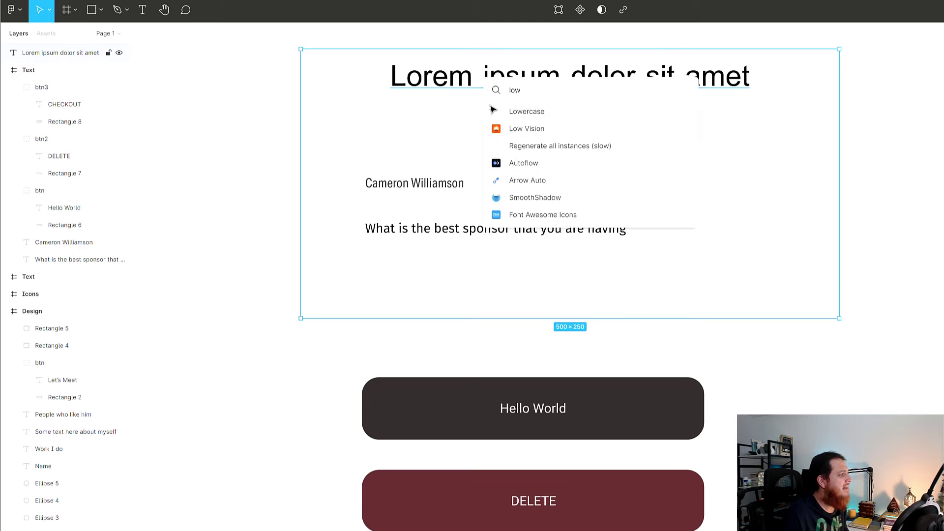
left_click(517, 112)
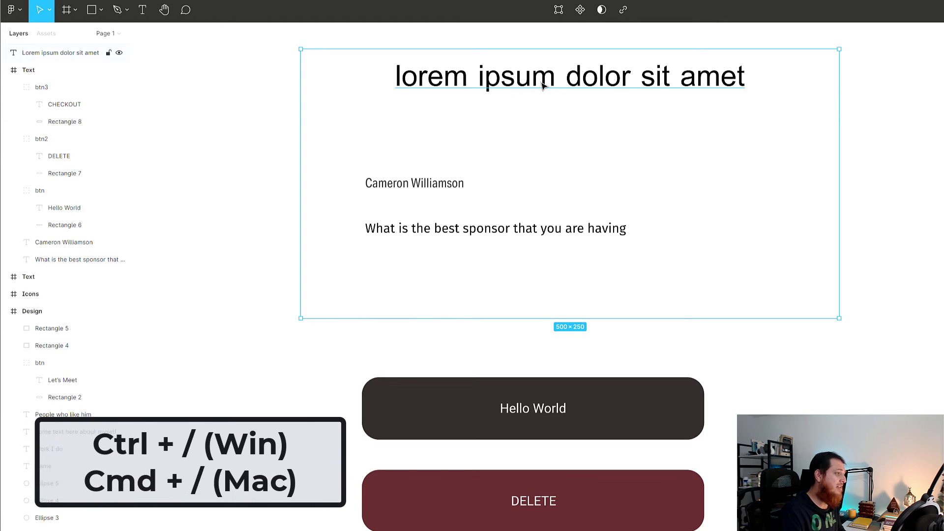
Step: Dismiss the command search and delete the lowercase placeholder text
key("ctrl+slash")
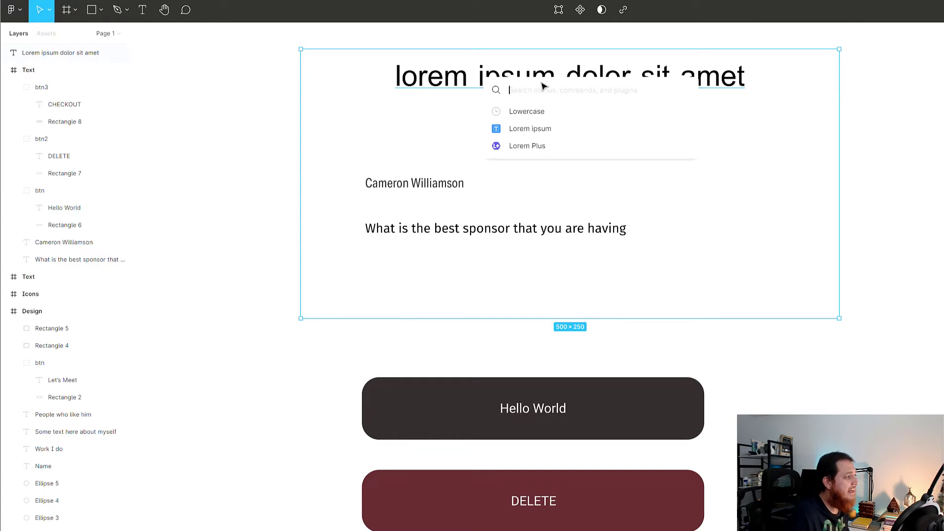
key("Escape")
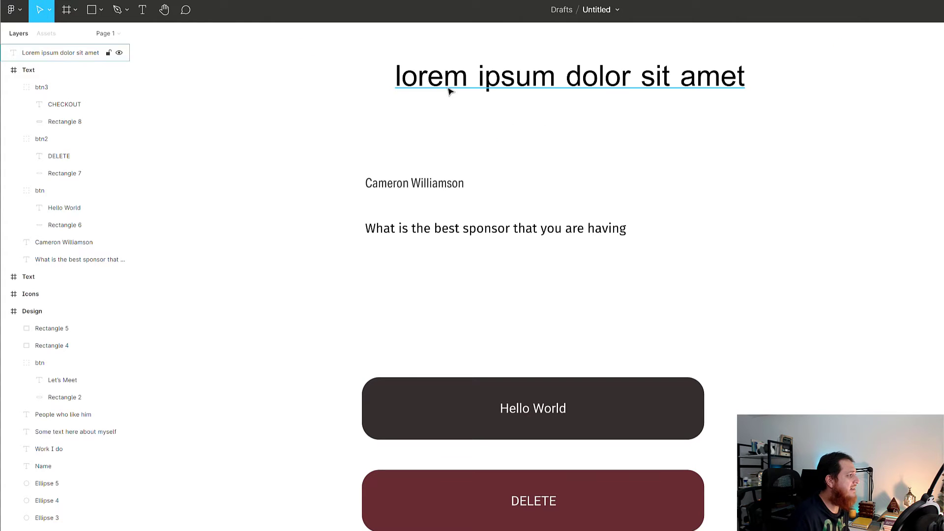
key("Delete")
Step: Open the Typescales plugin for the name text and move its window clear of that text
left_click(424, 182)
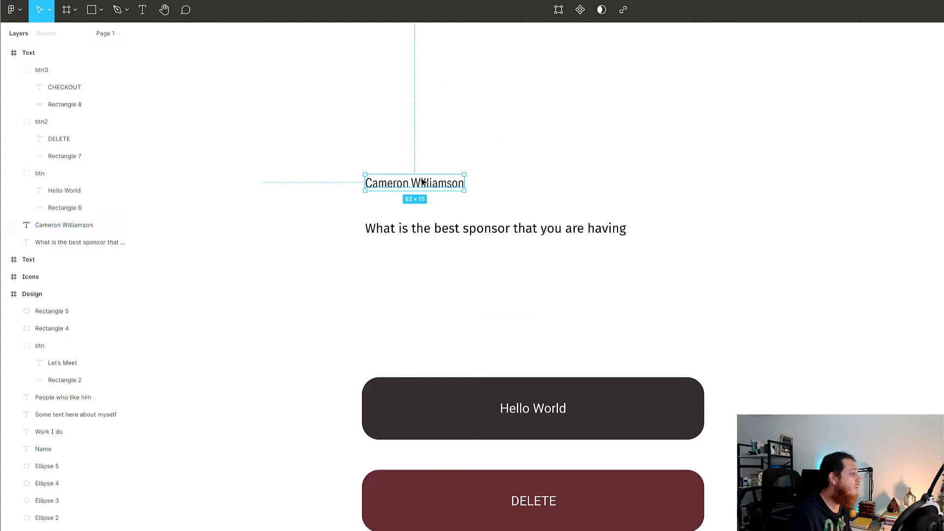
key("ctrl+/")
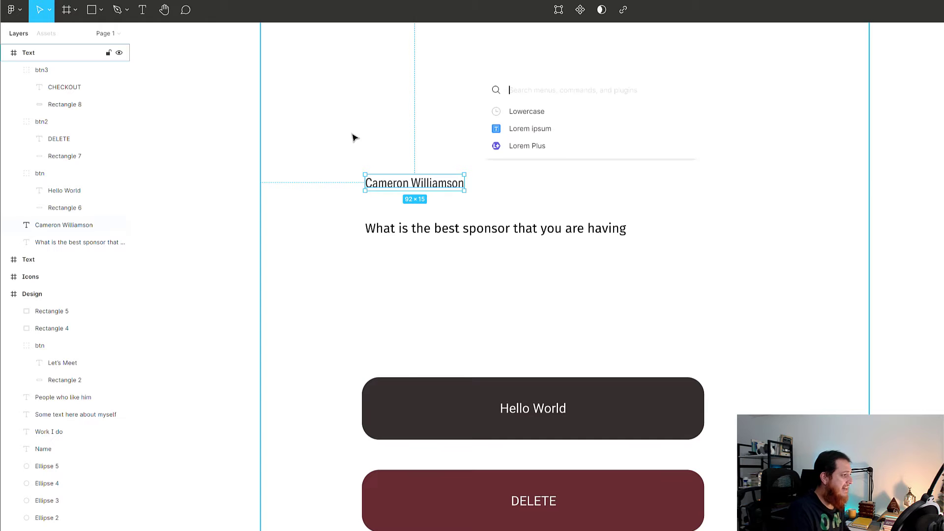
type("type")
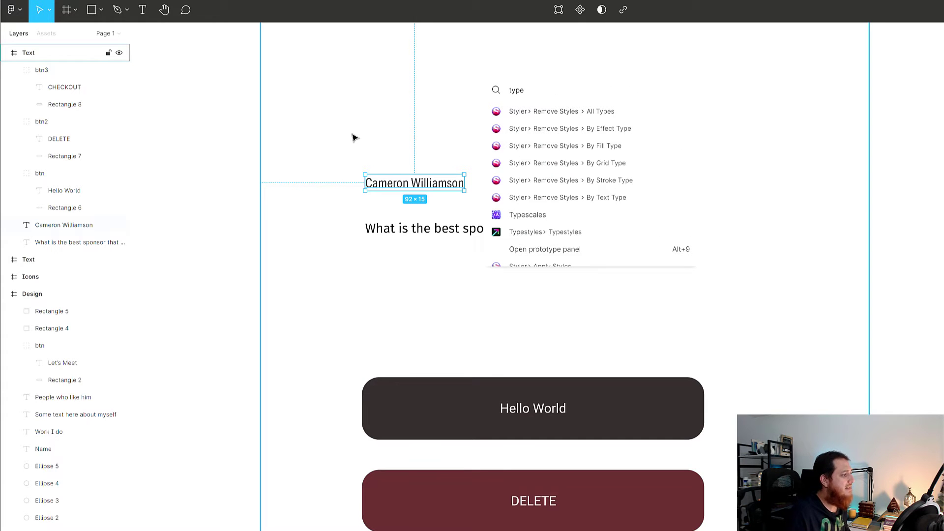
left_click(519, 215)
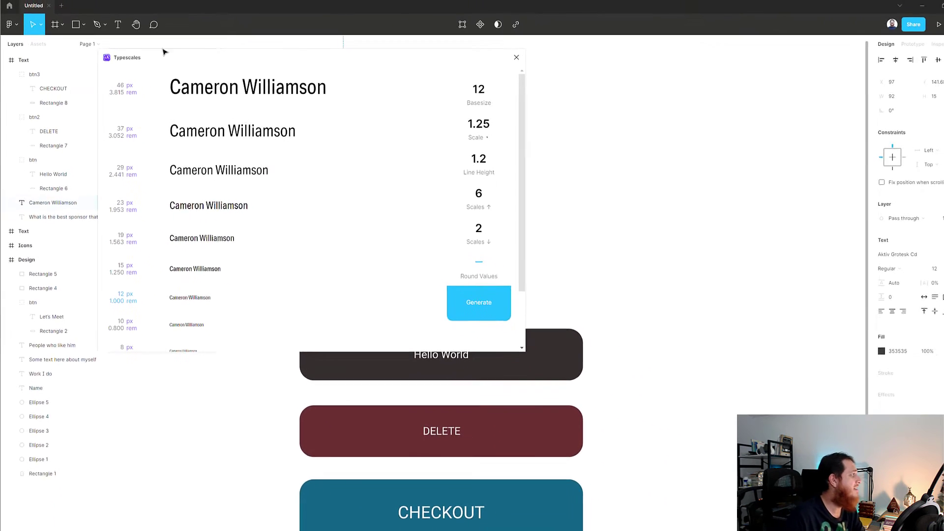
left_click_drag(249, 68, 431, 79)
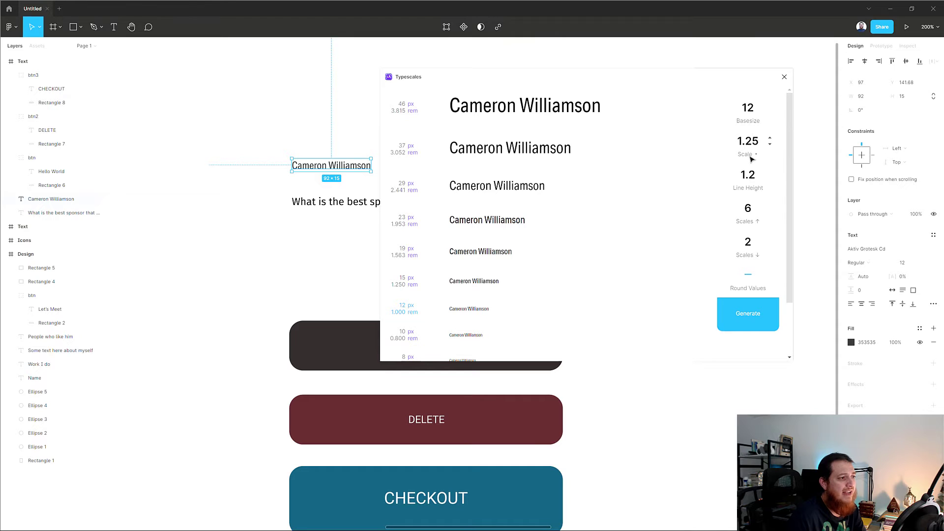
Step: Set the type scale to Perfect Fourth (1.333) and the line height to 1.24 in Typescales
left_click(751, 156)
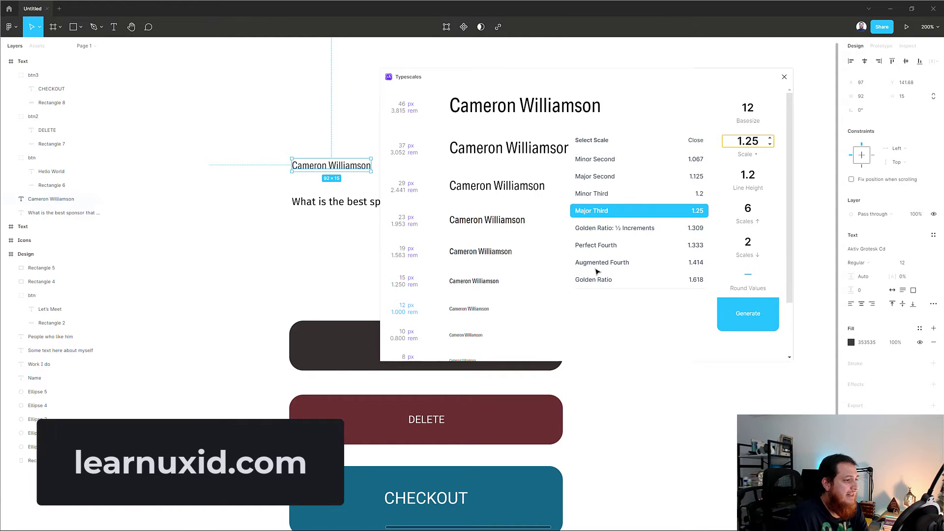
left_click(597, 249)
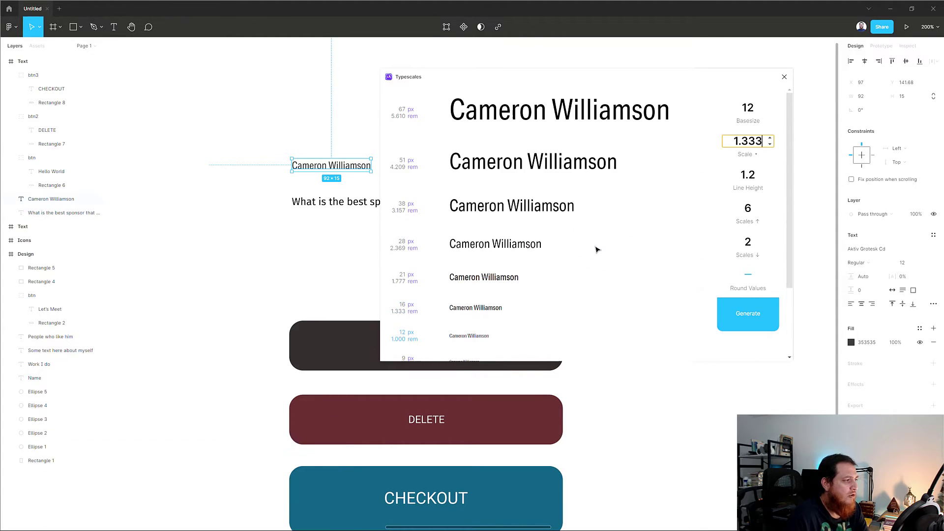
left_click(770, 173)
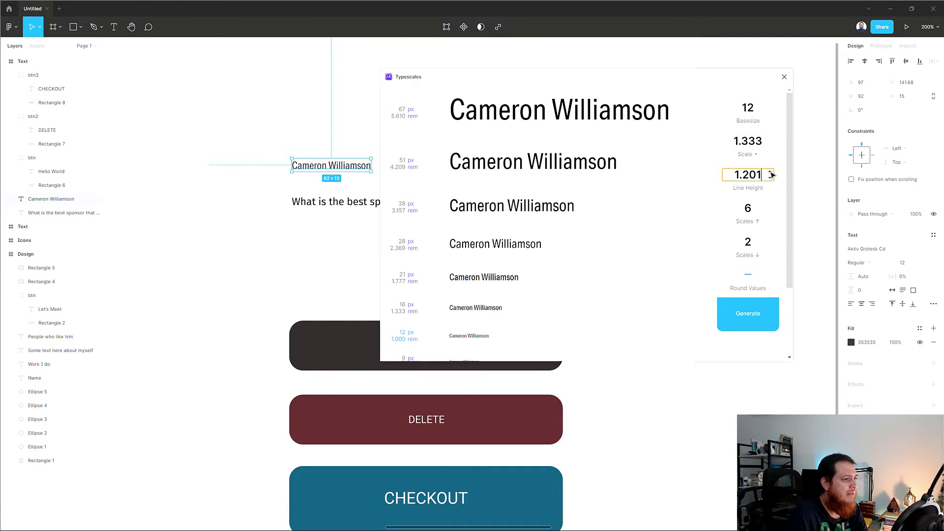
left_click(770, 172)
left_click(770, 173)
left_click(770, 173)
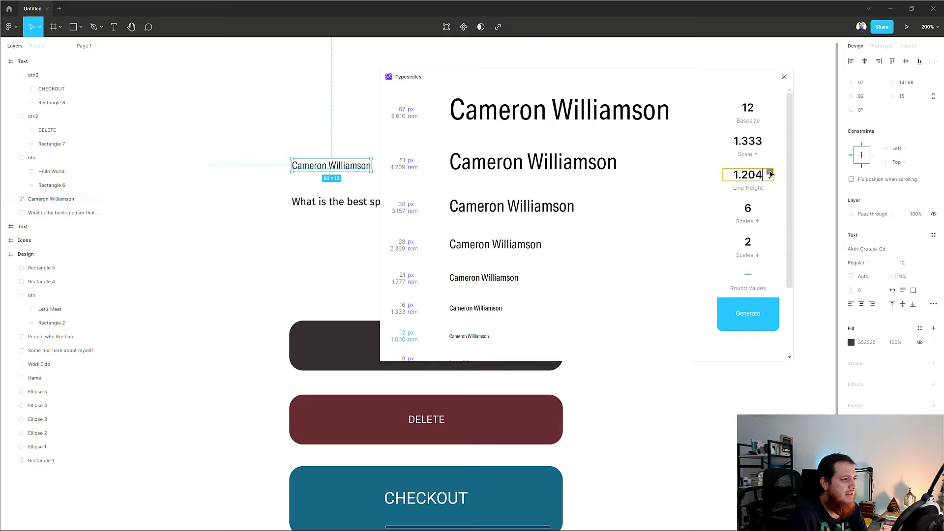
left_click(770, 173)
left_click(770, 172)
left_click(770, 172)
left_click(770, 173)
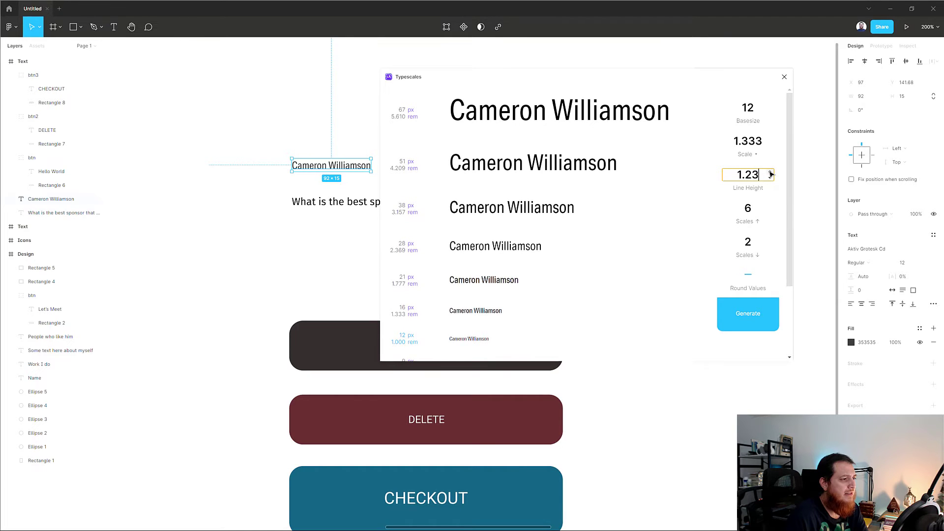
left_click(770, 173)
left_click(770, 173)
left_click(770, 173)
left_click(770, 173)
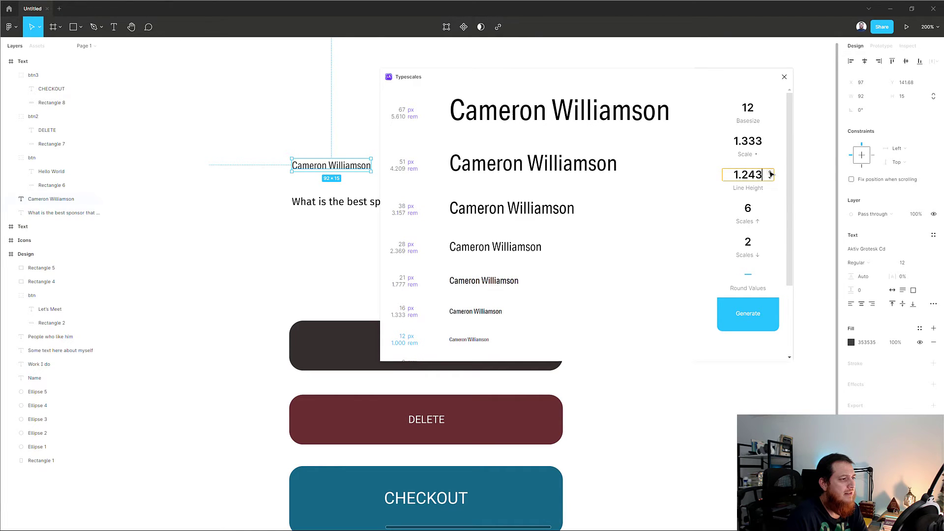
left_click(770, 179)
left_click(770, 179)
left_click(770, 179)
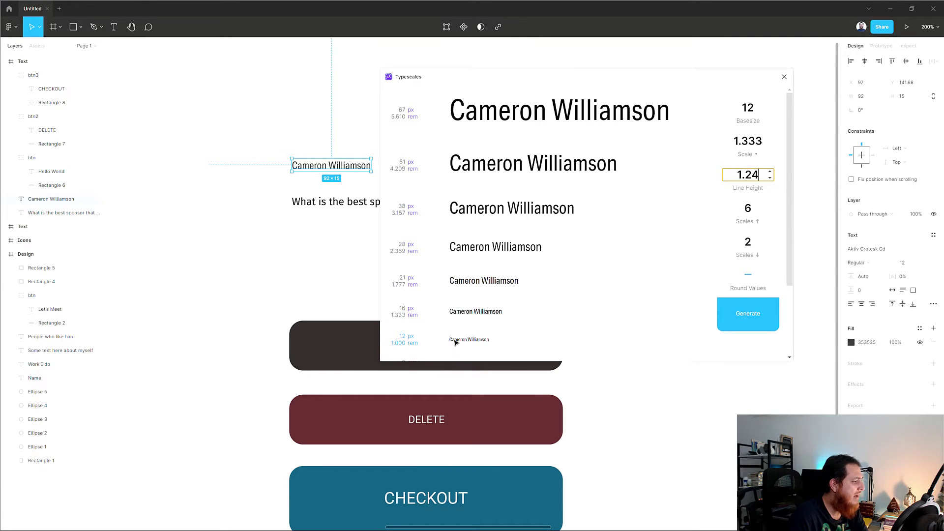
Step: Generate the type scale with 7 scales up and 1 scale down, and move its frame clear of the three buttons
scroll(480, 320, "down", 3)
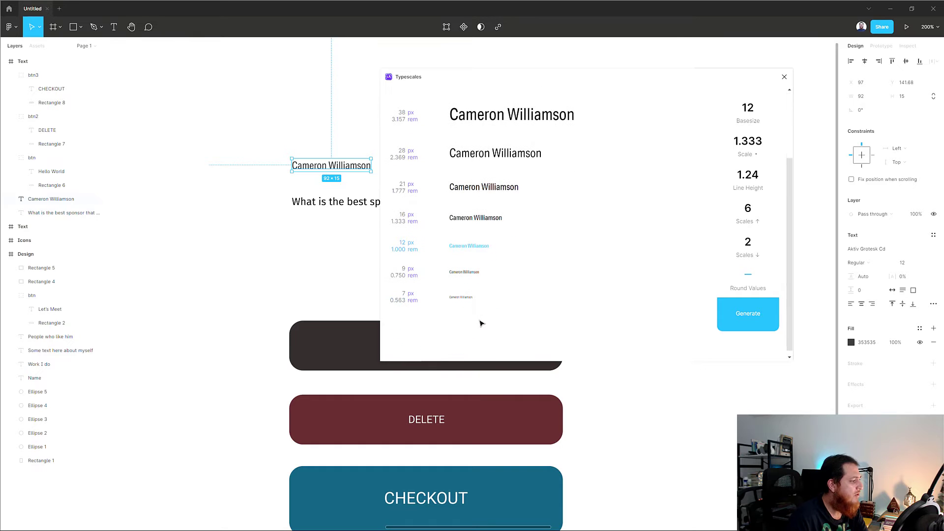
scroll(463, 256, "up", 3)
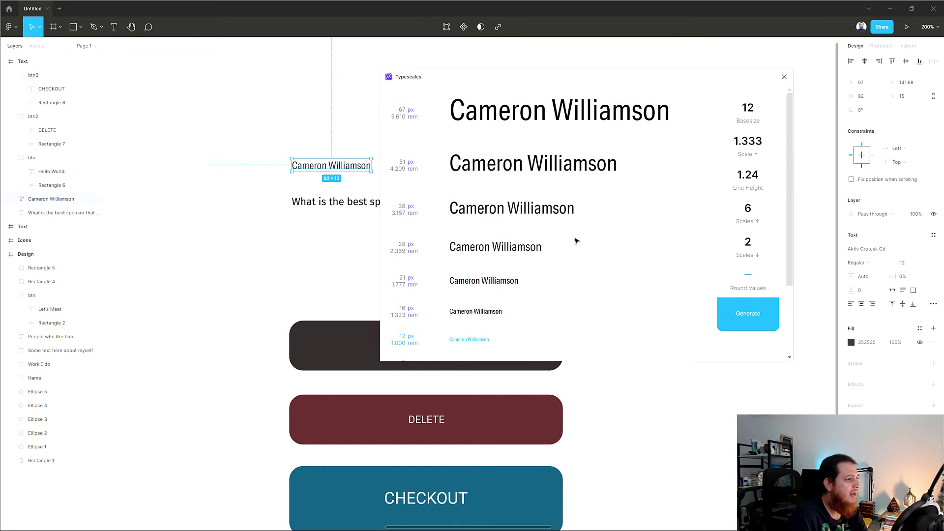
left_click(770, 205)
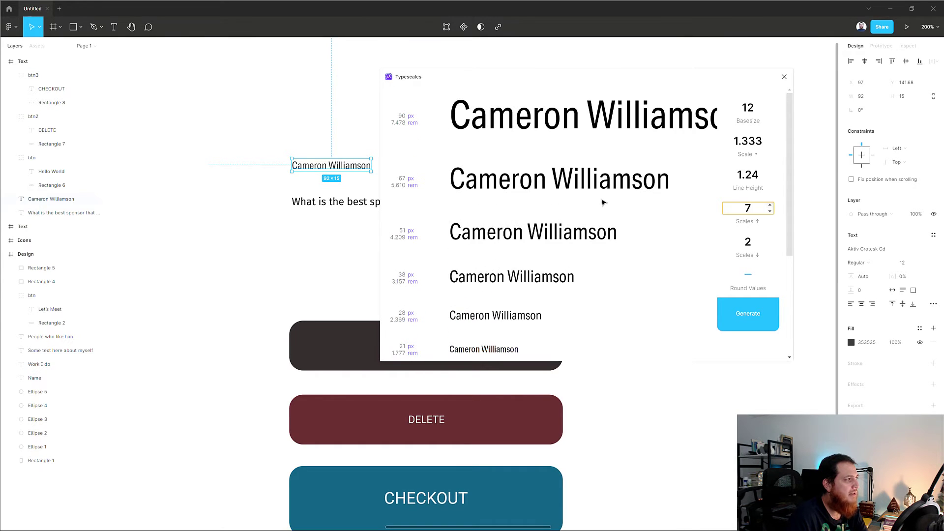
left_click(770, 244)
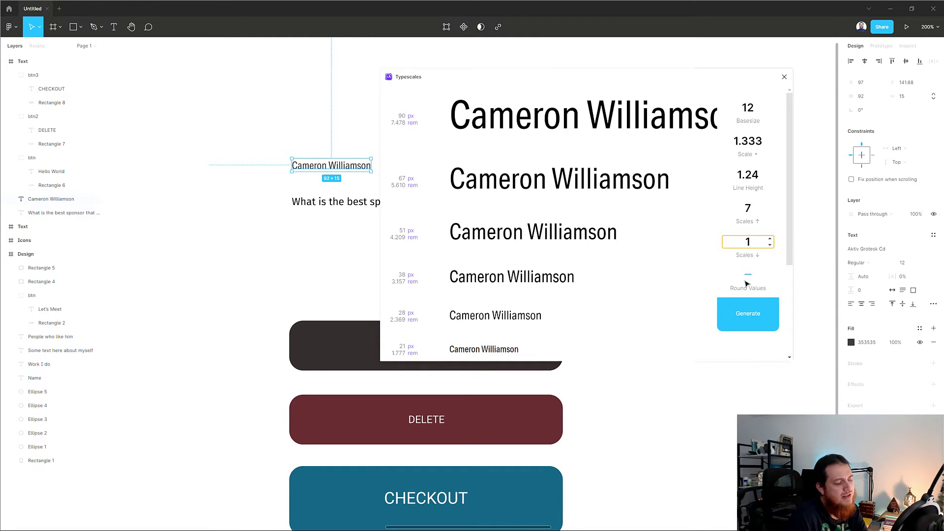
left_click(747, 320)
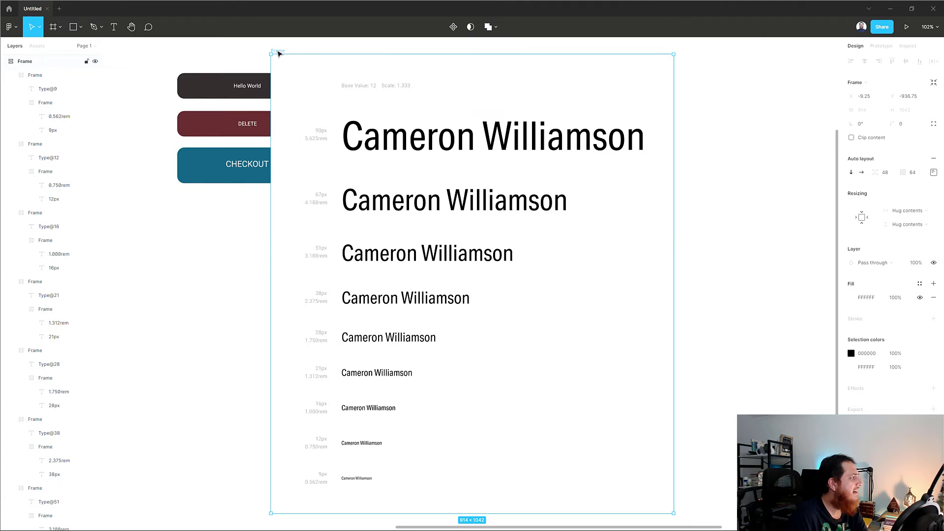
left_click_drag(277, 52, 431, 58)
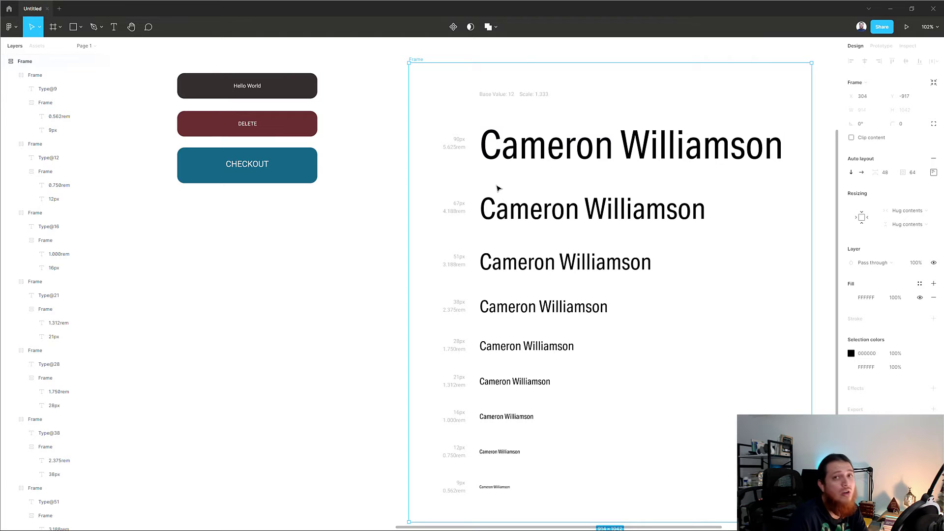
left_click(398, 106)
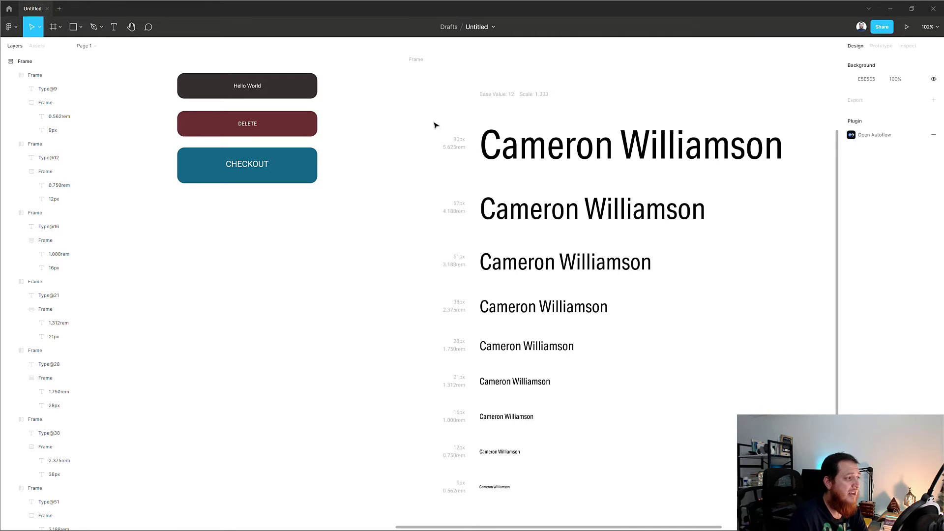
Step: Examine the font size and line height settings of the sample texts in the generated type scale frame
double_click(518, 196)
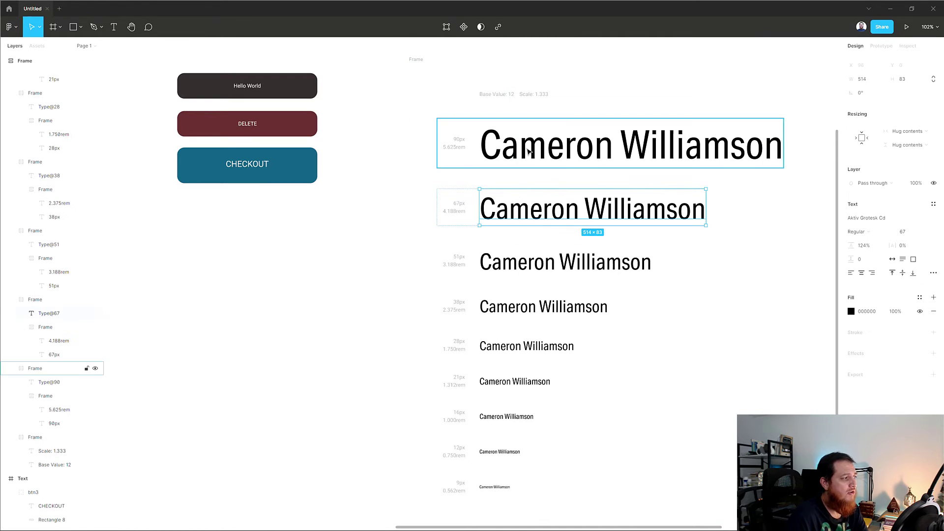
left_click(524, 165)
left_click(544, 270)
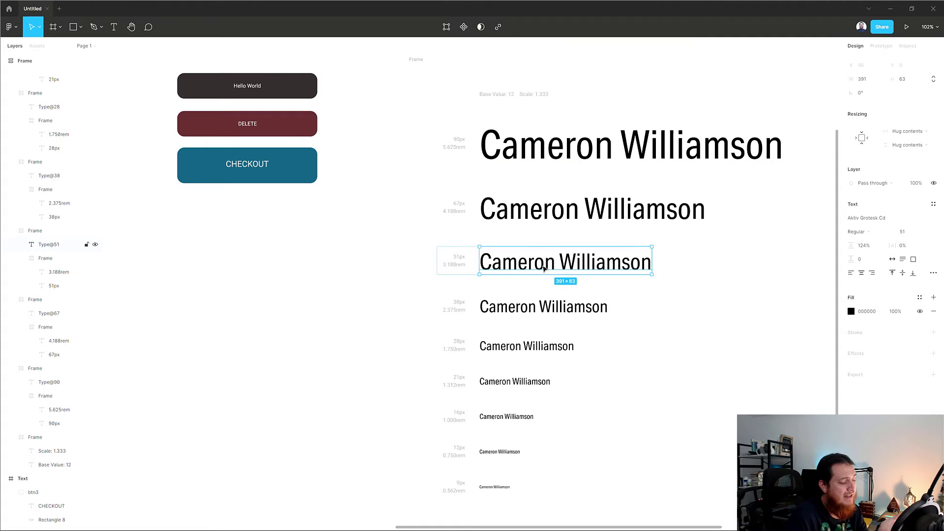
left_click(538, 306)
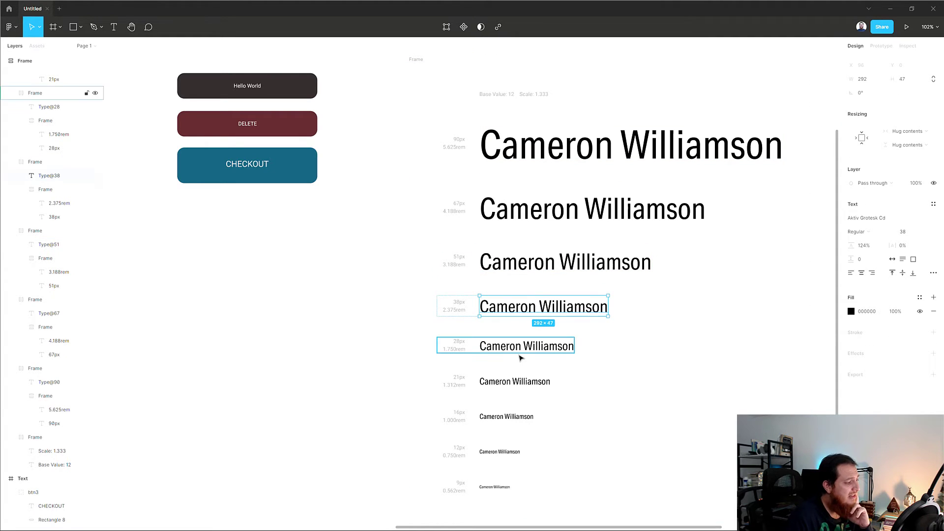
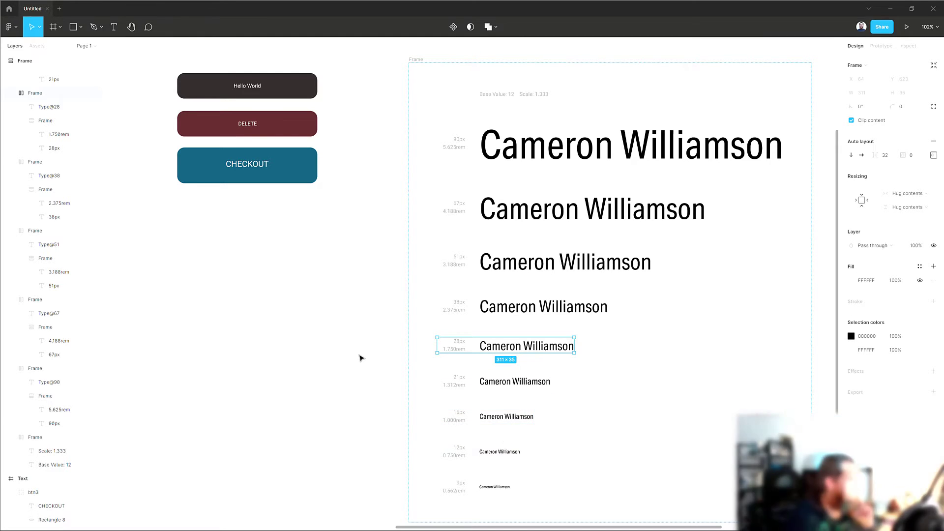
left_click(388, 340)
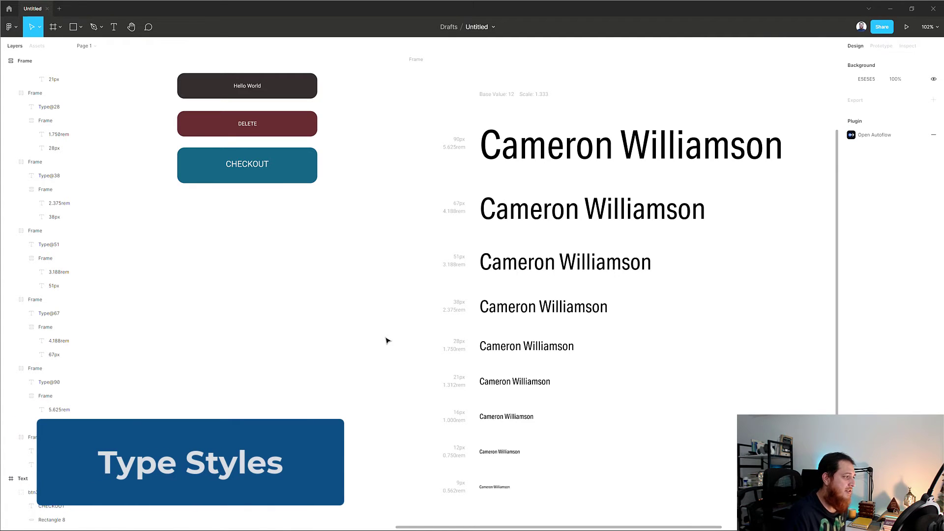
left_click(590, 272)
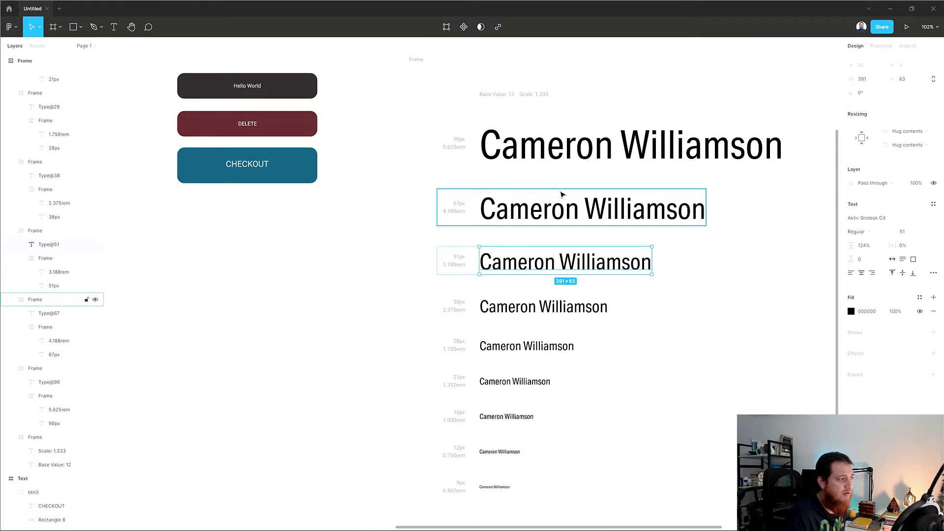
left_click(563, 201)
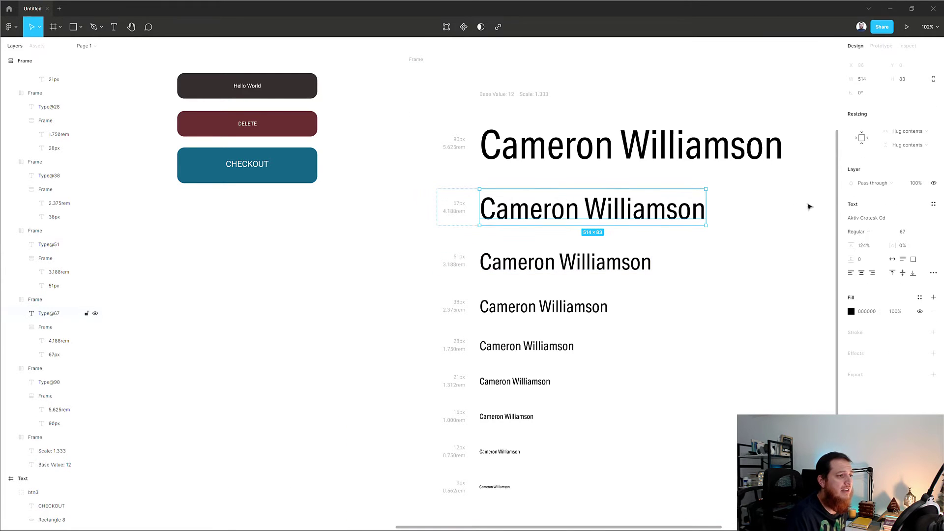
left_click(828, 208)
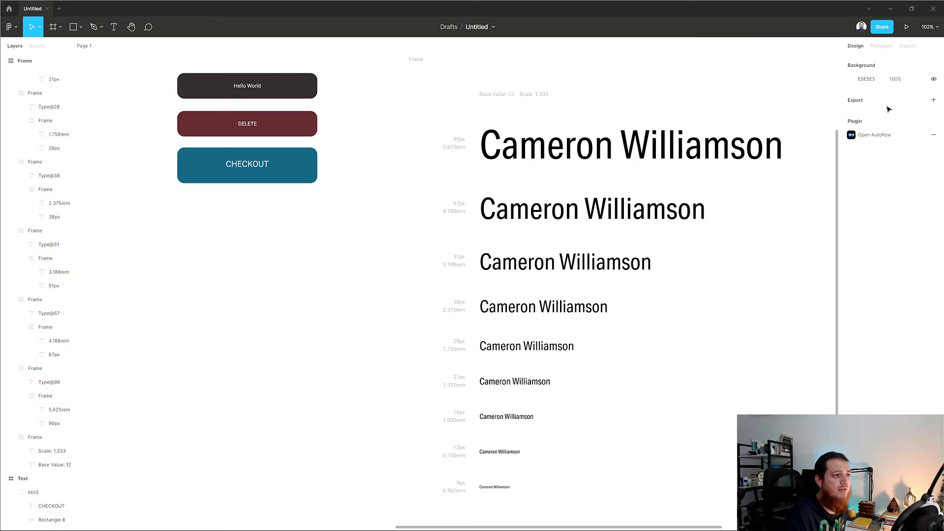
left_click(525, 209)
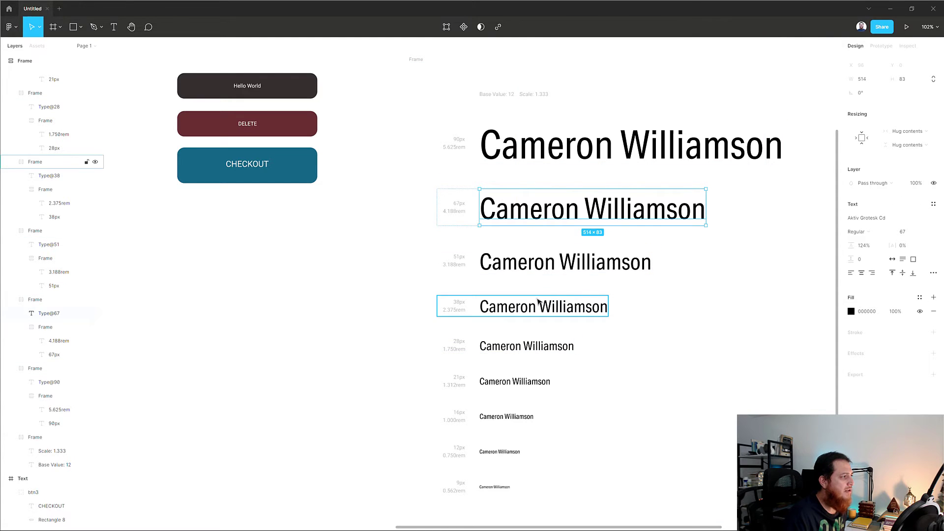
left_click(415, 60)
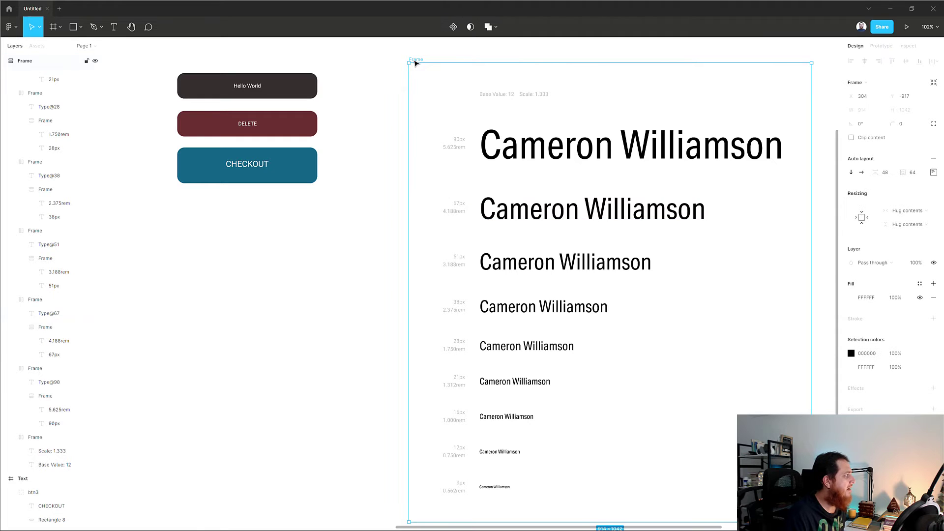
left_click(528, 149)
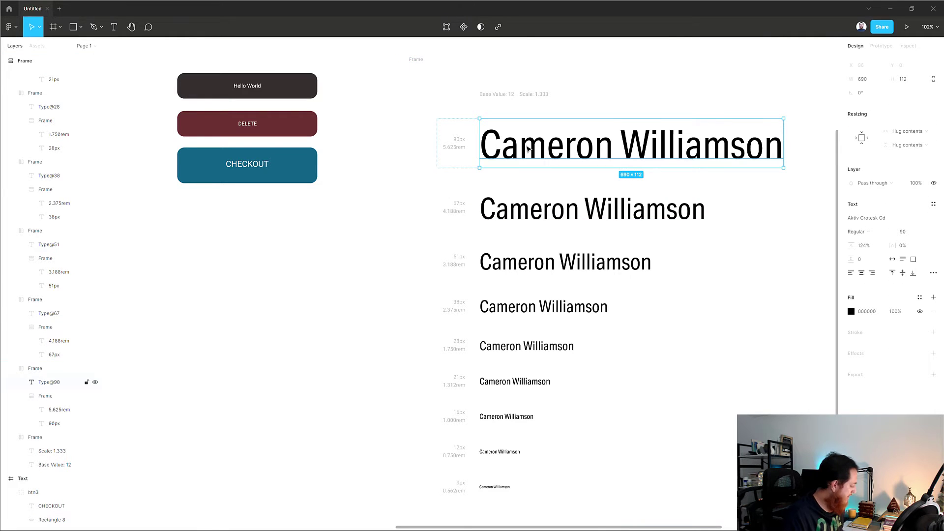
left_click(530, 205, "shift")
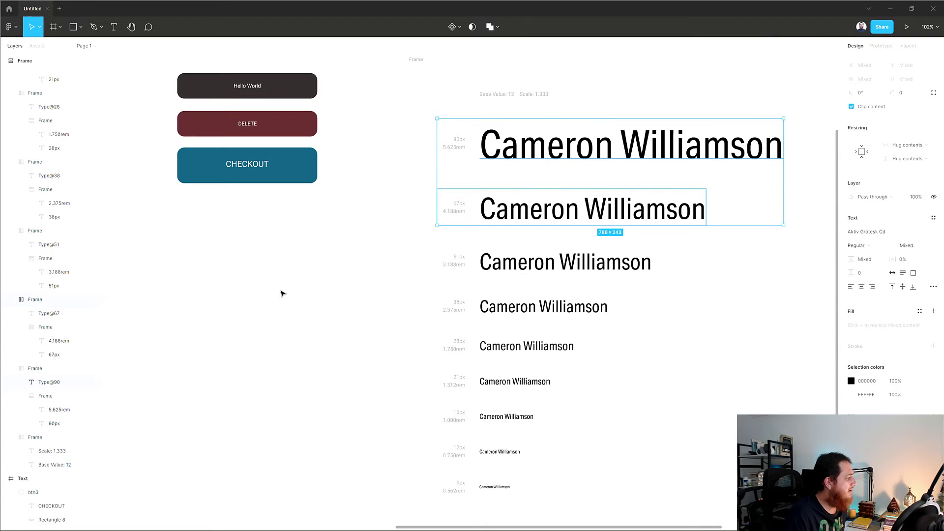
left_click(59, 343)
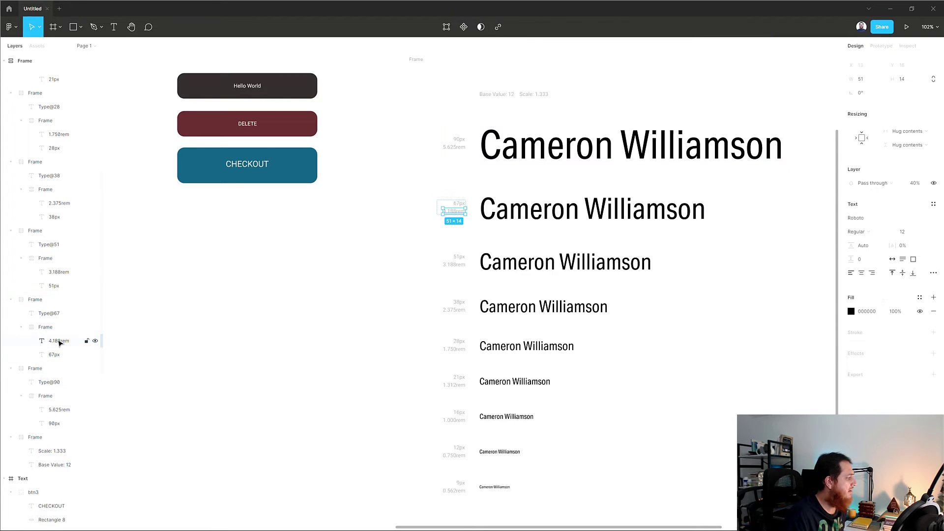
Step: Select all nine sample name texts from 90 px to 9 px in the type scale frame, without their size labels
double_click(511, 210)
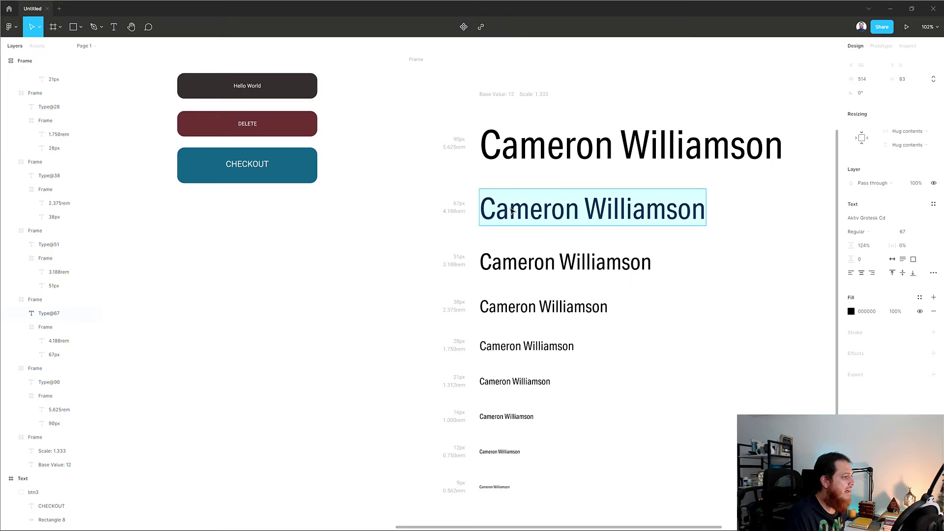
key("Escape")
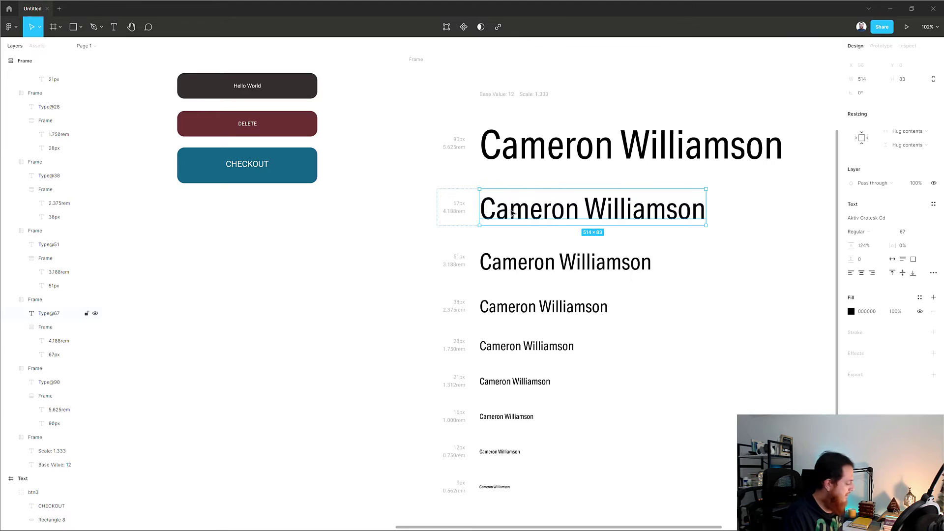
left_click(524, 150, "shift")
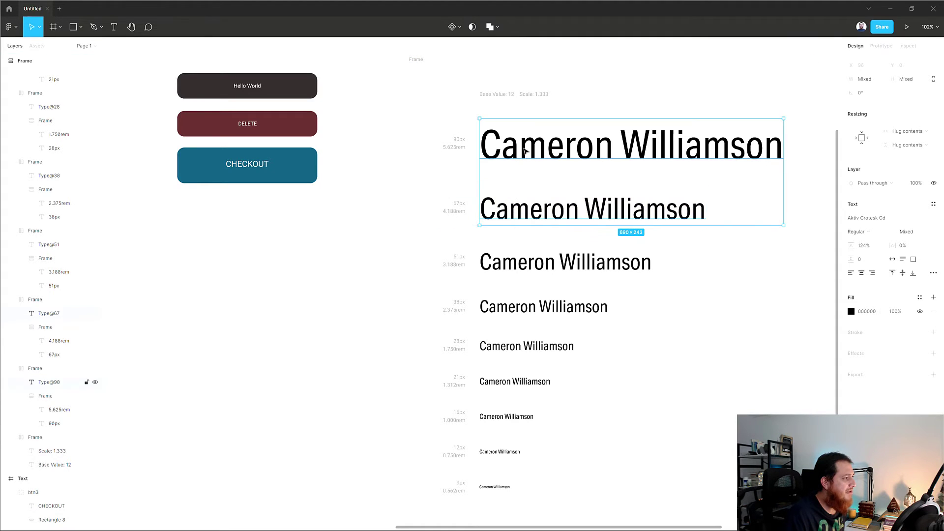
left_click(511, 264, "shift")
left_click(511, 307, "shift")
left_click(511, 347, "shift")
left_click(510, 382, "shift")
left_click(504, 416, "shift")
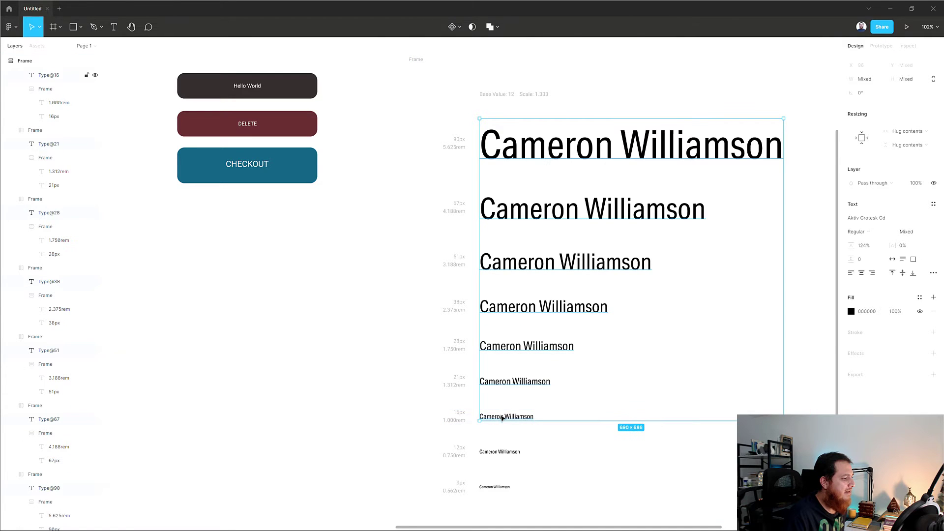
left_click(501, 451, "shift")
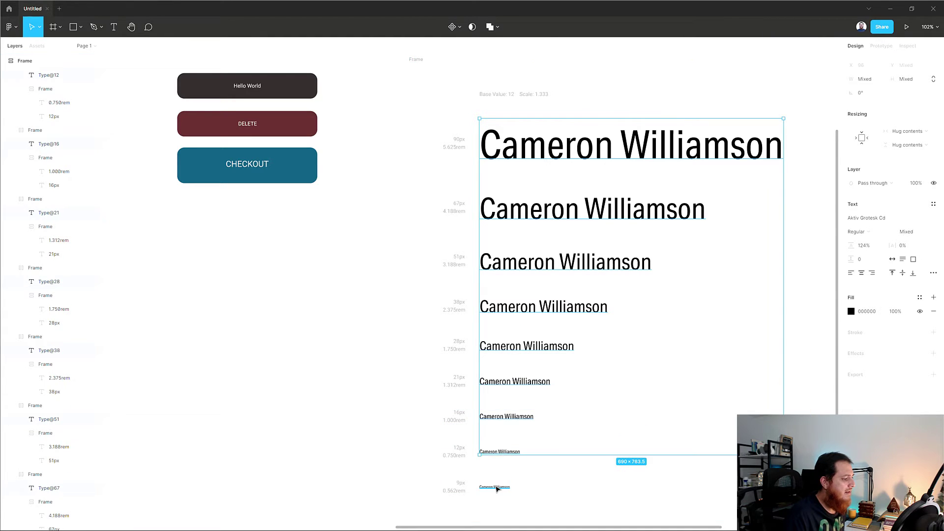
left_click(496, 487, "shift")
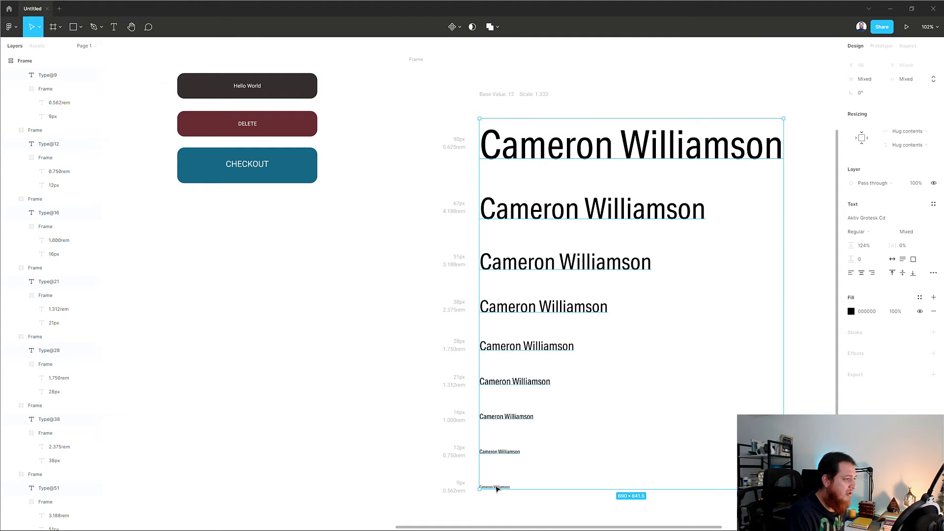
Step: Open the Typestyles plugin for the nine selected sample texts and move its window clear of the type scale
key("ctrl+slash")
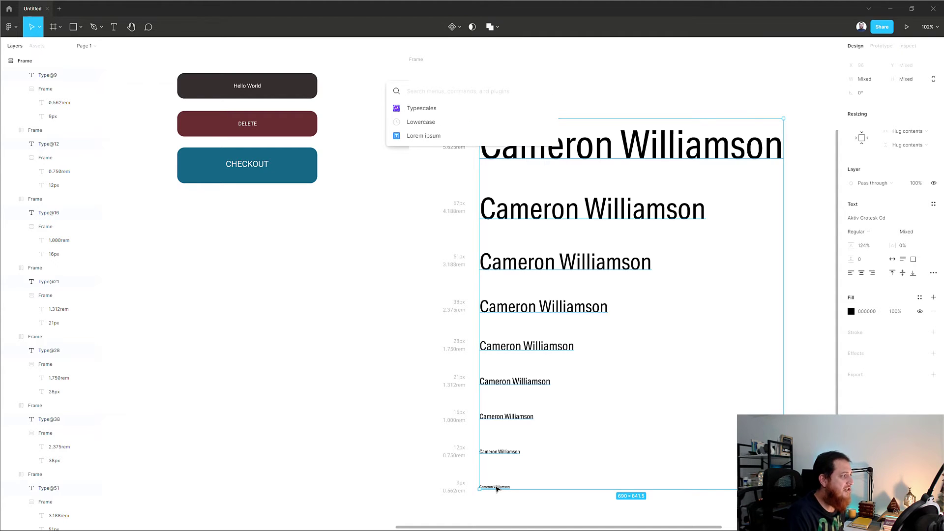
type("type")
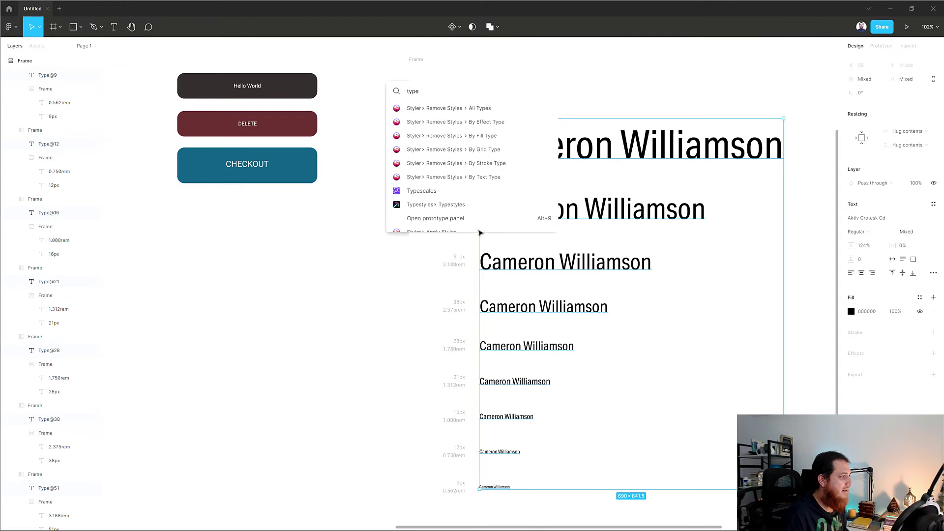
left_click(444, 205)
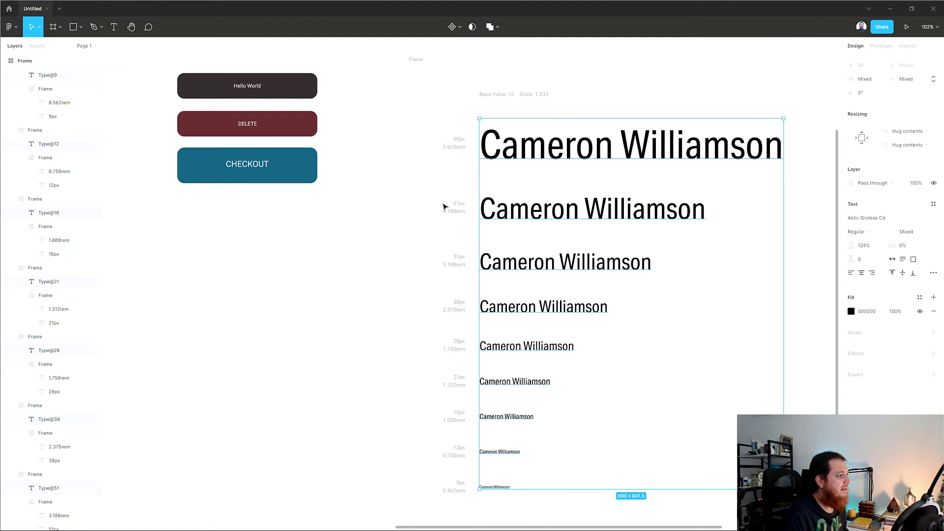
left_click_drag(361, 165, 312, 118)
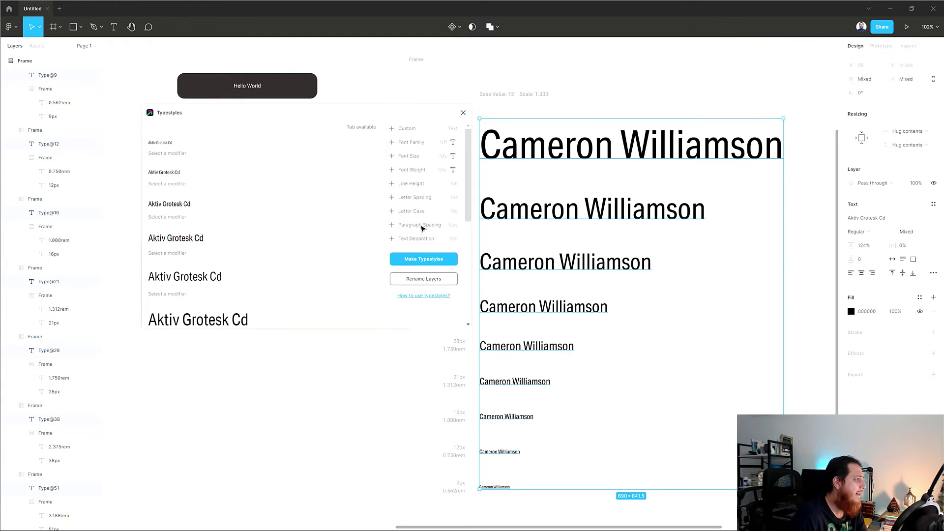
Step: Add font family, font size and font weight to the style name pattern, and remove the font family part again
left_click(394, 144)
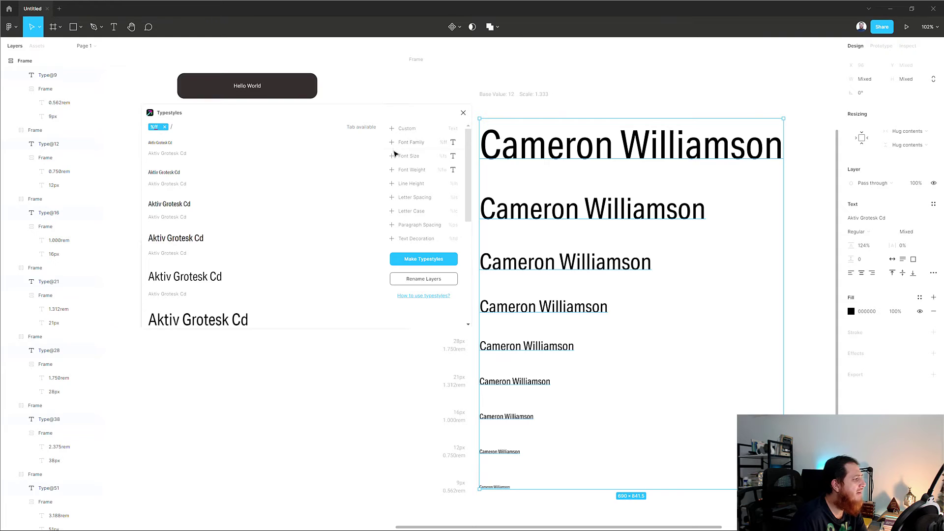
left_click(393, 158)
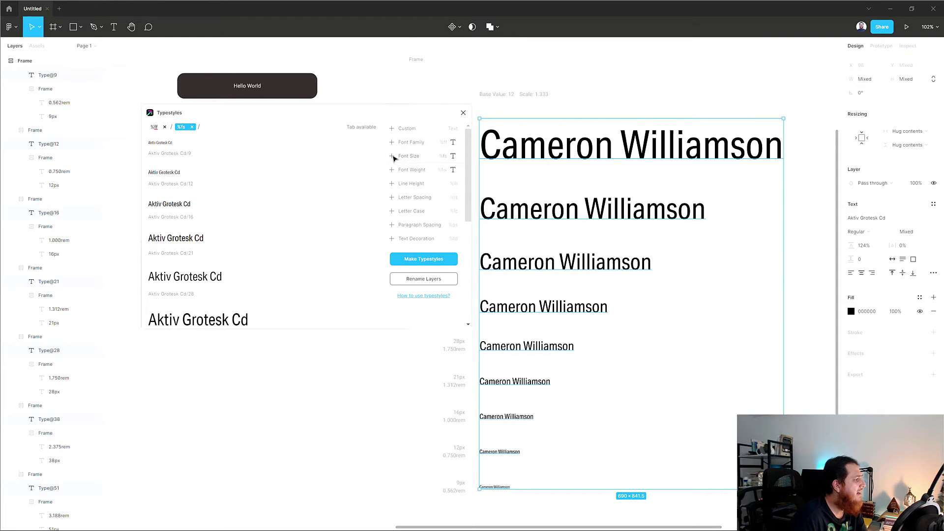
left_click(392, 170)
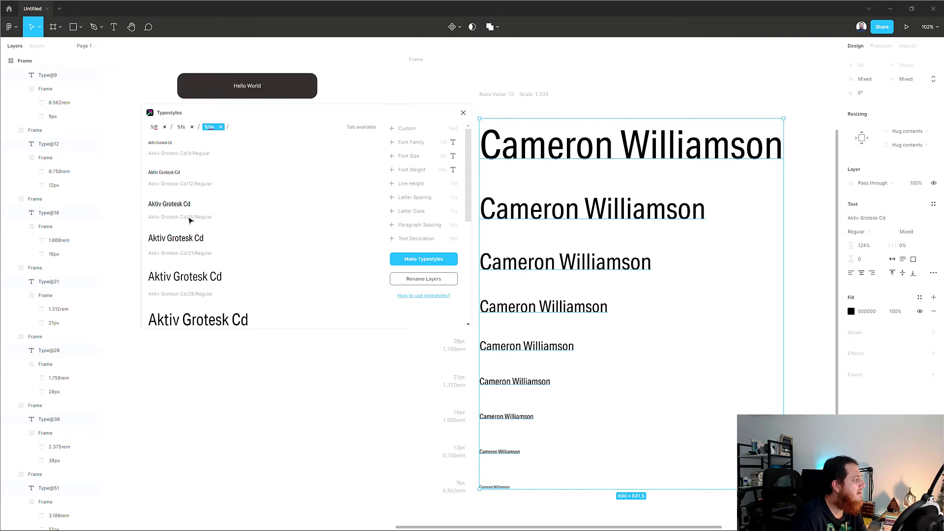
left_click(165, 127)
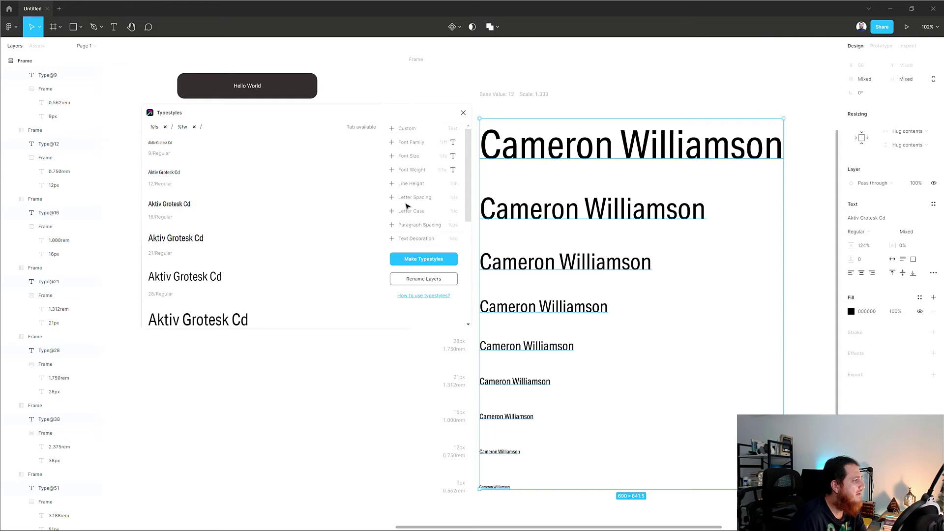
Step: Add a custom part after the font weight in the style name pattern and name it "Headings"
left_click(406, 128)
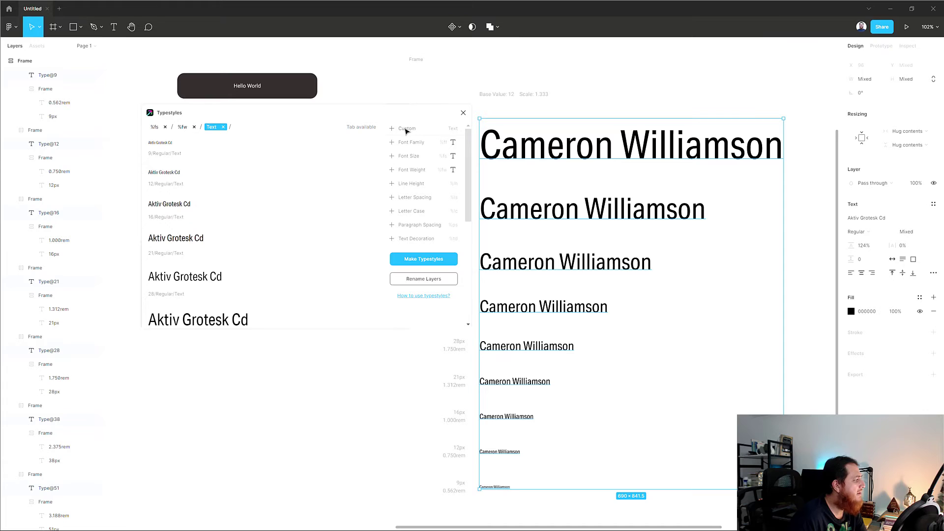
left_click(217, 129)
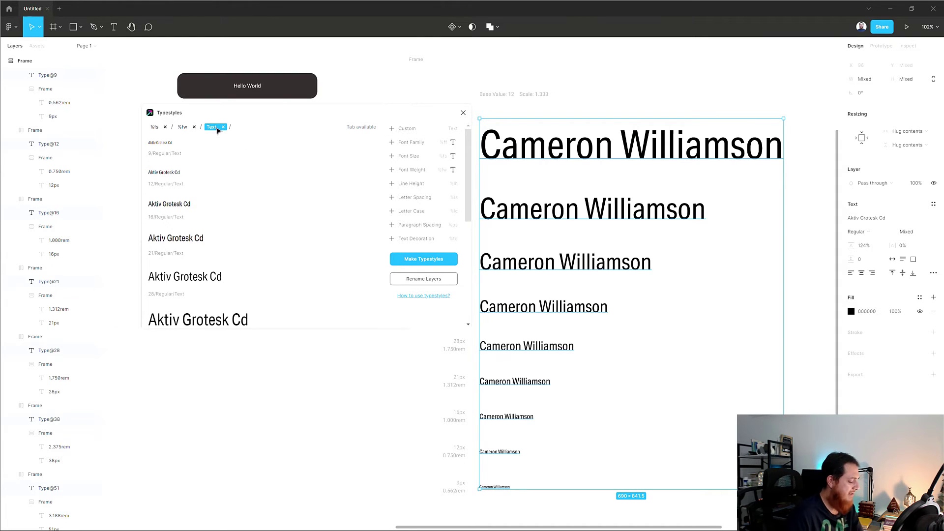
key("BackSpace")
key("BackSpace")
key("BackSpace")
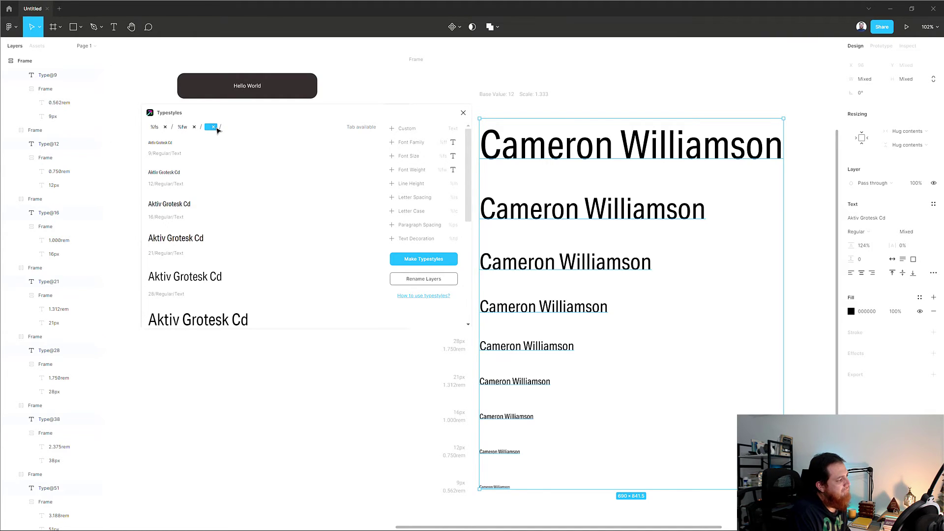
type("Headings")
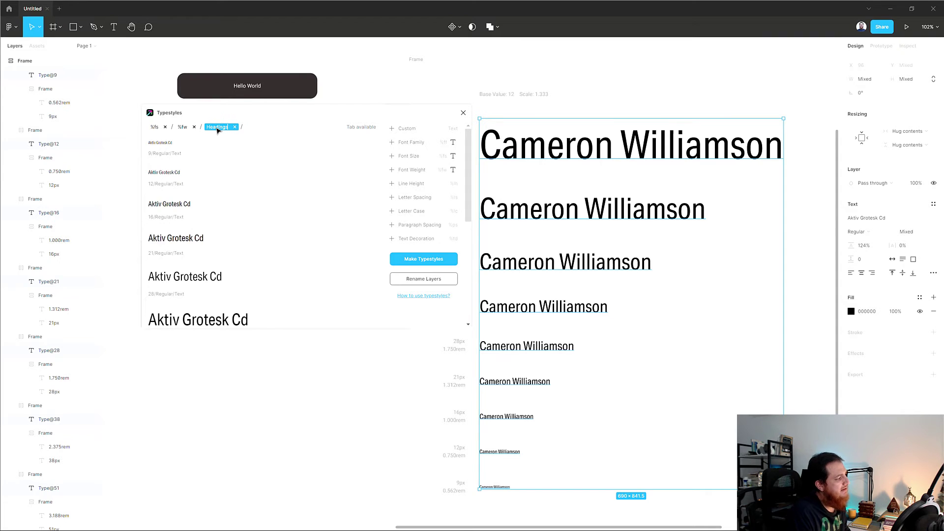
Step: Rename the custom part of the style name as "text" and create the text styles from the selected sample texts
key("BackSpace")
key("BackSpace")
key("BackSpace")
key("BackSpace")
key("BackSpace")
key("BackSpace")
key("BackSpace")
key("BackSpace")
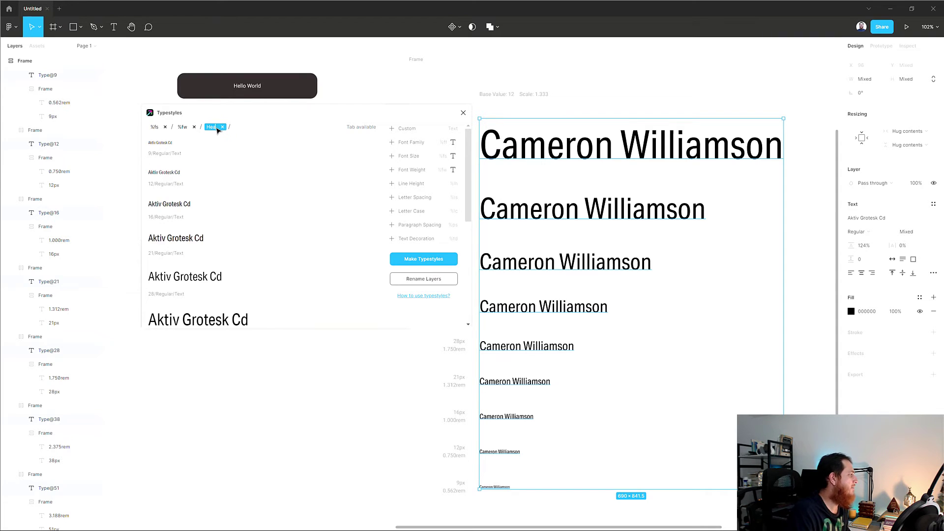
type("text")
key("Return")
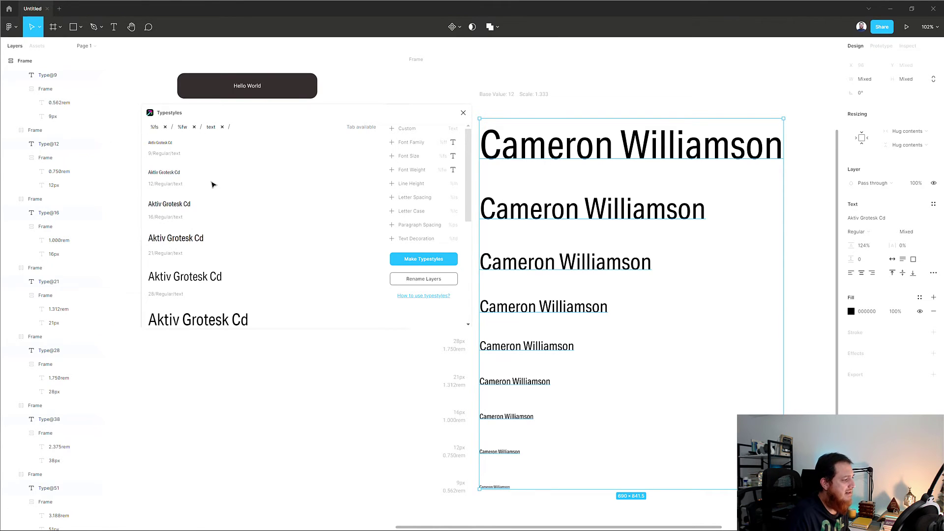
left_click(411, 261)
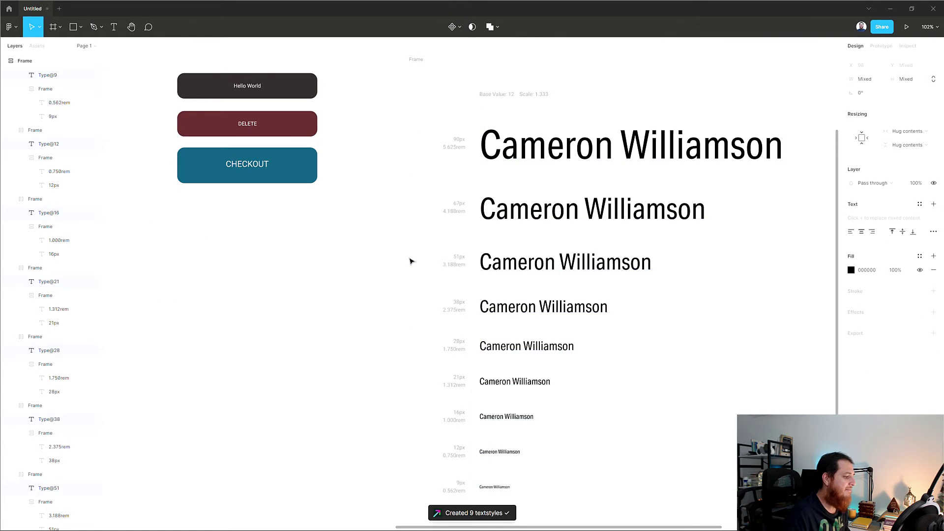
Step: Examine the Regular style in the 9 group, and check the 67 px sample text's applied style and its size label layers
left_click(821, 295)
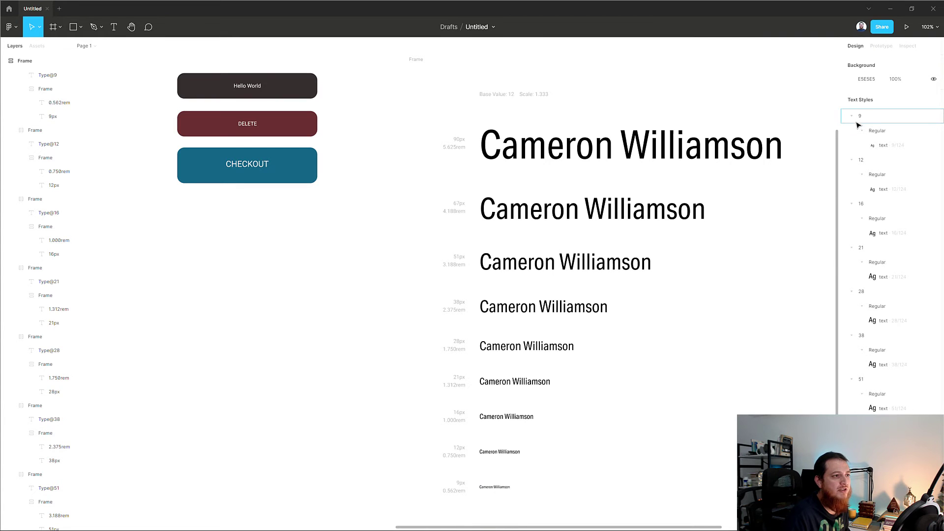
left_click(863, 132)
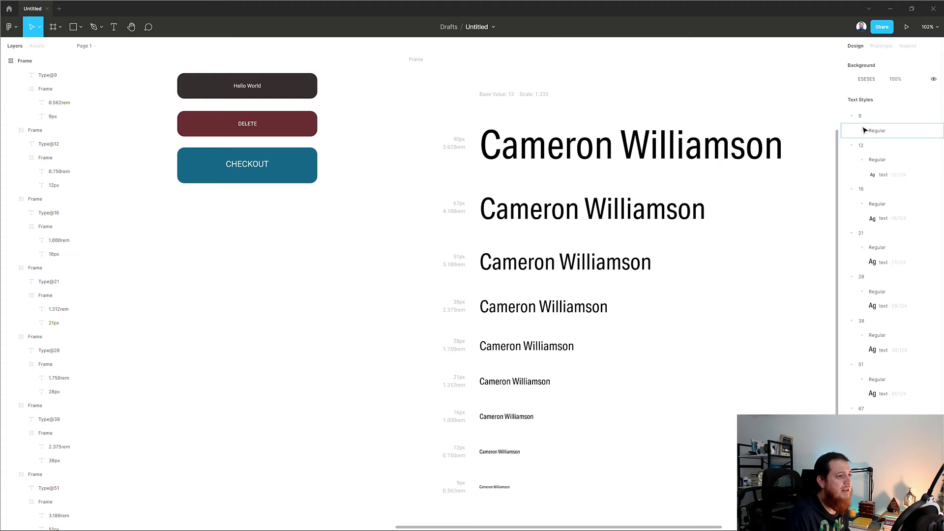
left_click(862, 131)
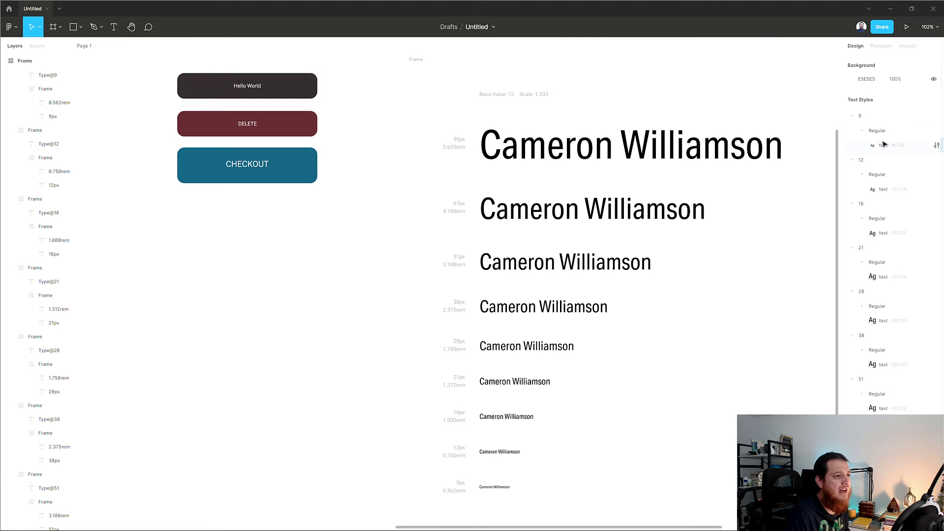
left_click(571, 220)
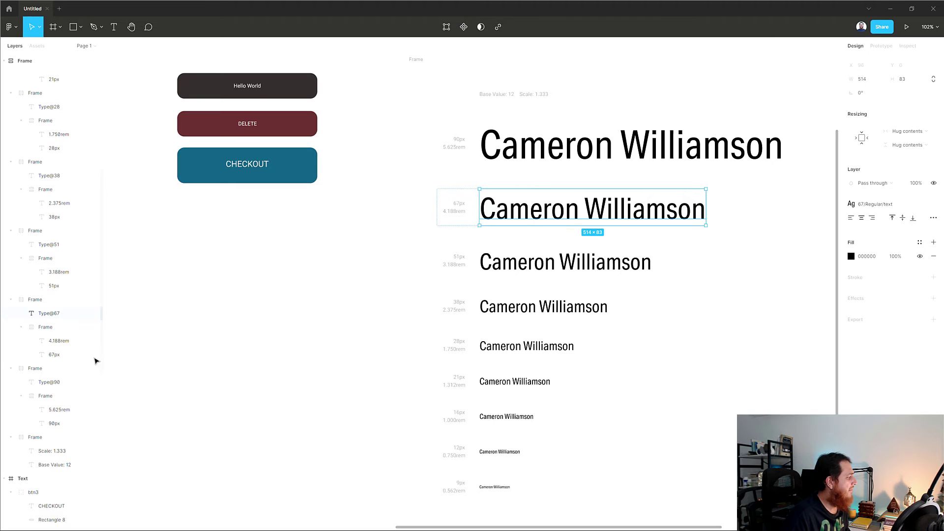
left_click(51, 355)
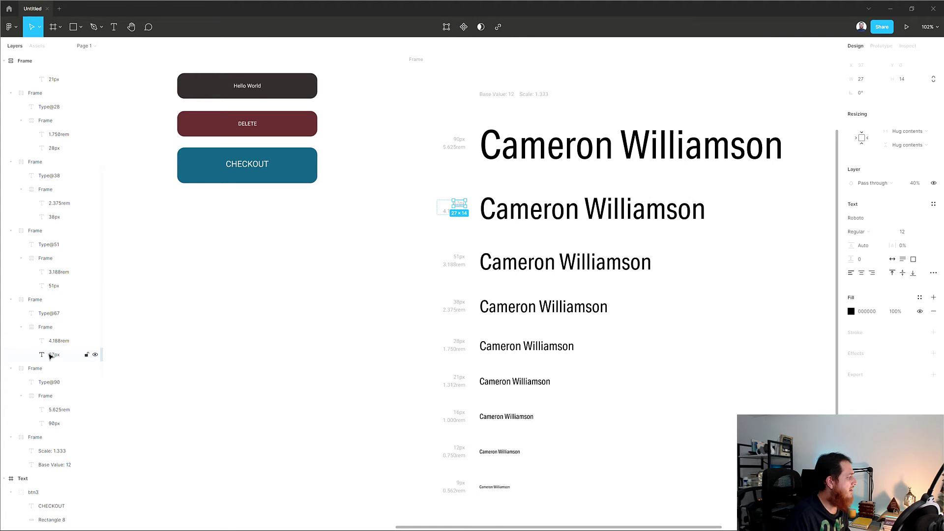
left_click(45, 315)
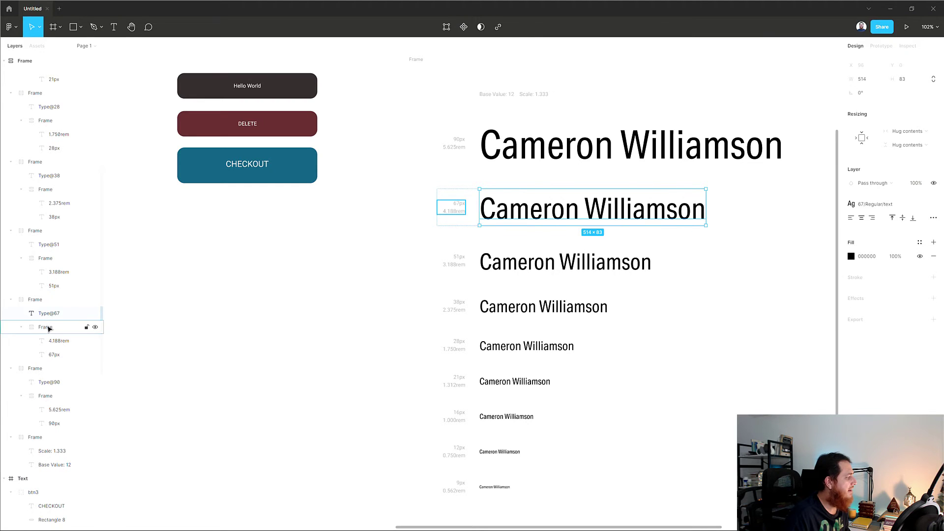
left_click(49, 329)
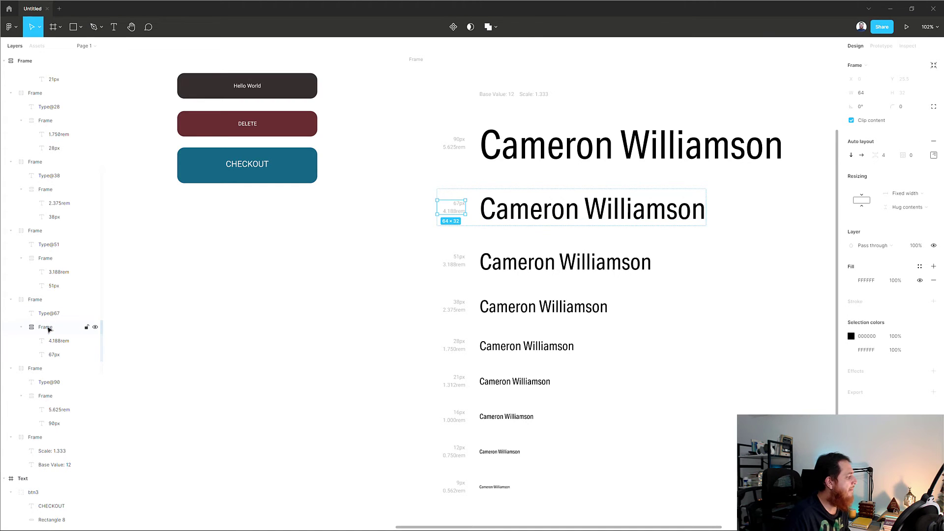
Step: Delete the px and rem size labels beside the 90 px, 67 px and 51 px sample texts
left_click(674, 301)
left_click(603, 268)
left_click(461, 260)
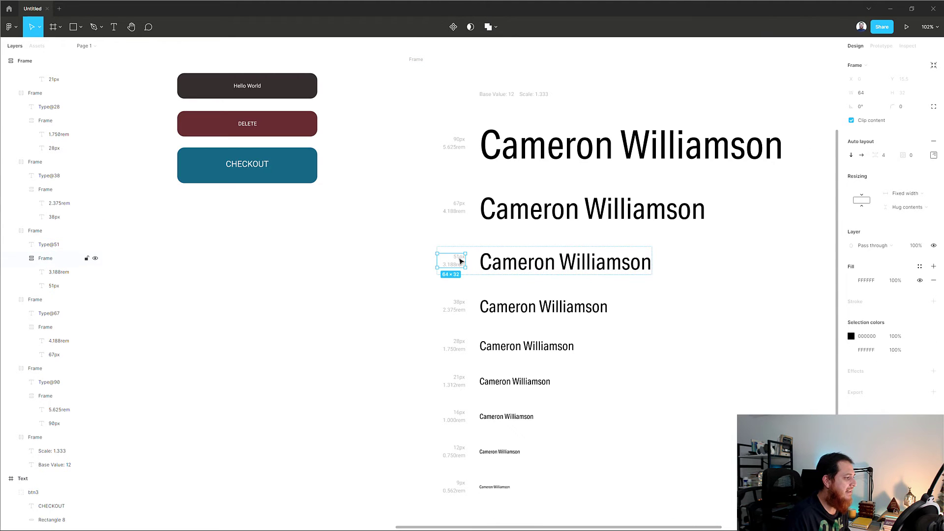
left_click_drag(460, 260, 455, 150)
key("Delete")
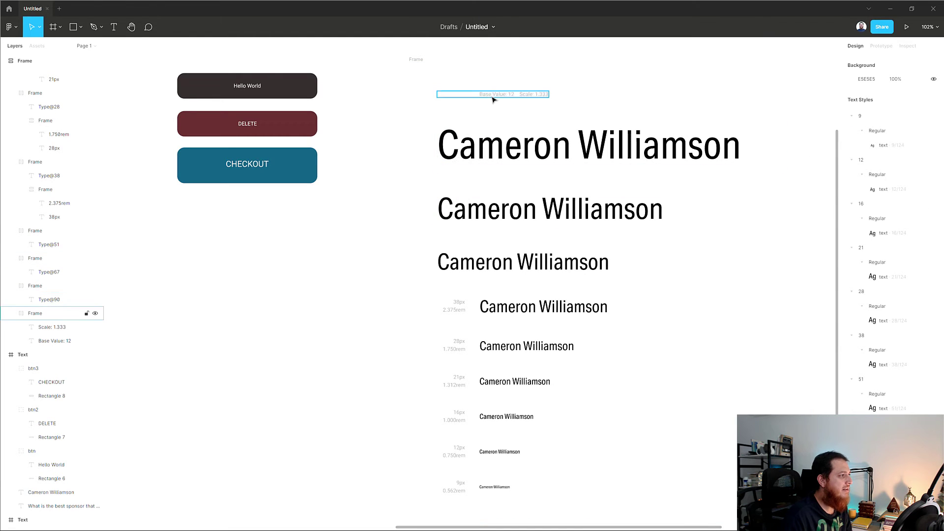
Step: Delete the px and rem size labels beside the 38 px, 28 px, 21 px and 16 px sample texts
left_click(457, 305)
key("Delete")
left_click(456, 344)
key("Delete")
left_click(455, 381)
key("Delete")
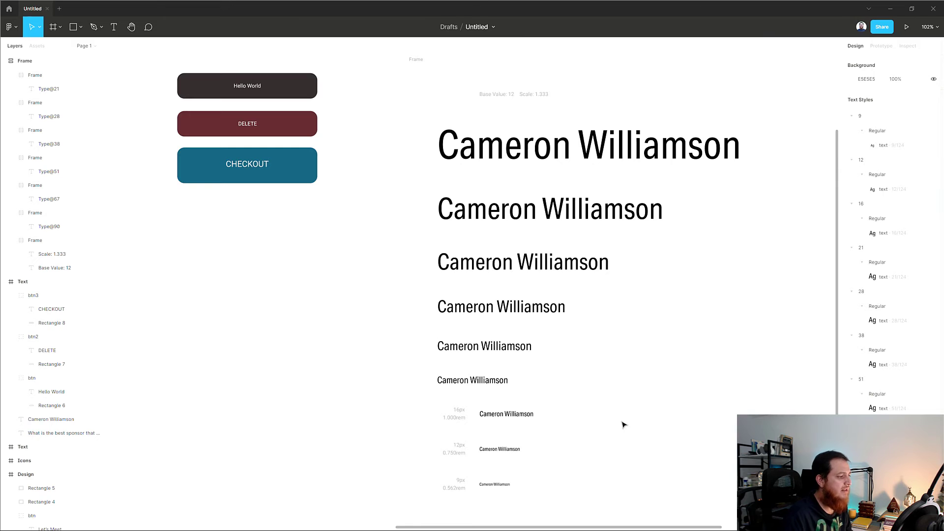
left_click(467, 423)
left_click(462, 420)
key("Delete")
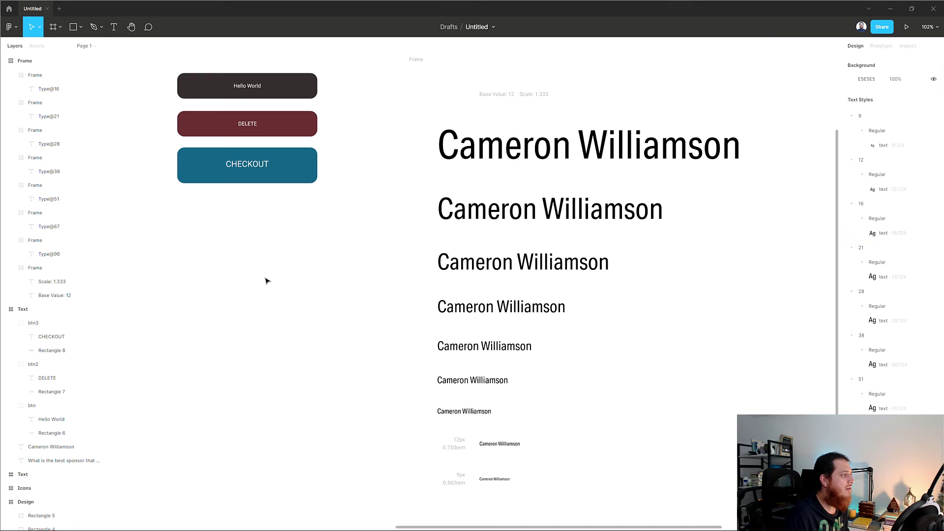
Step: Deselect everything and collapse all nine text style groups from 9 to 90
left_click(487, 216)
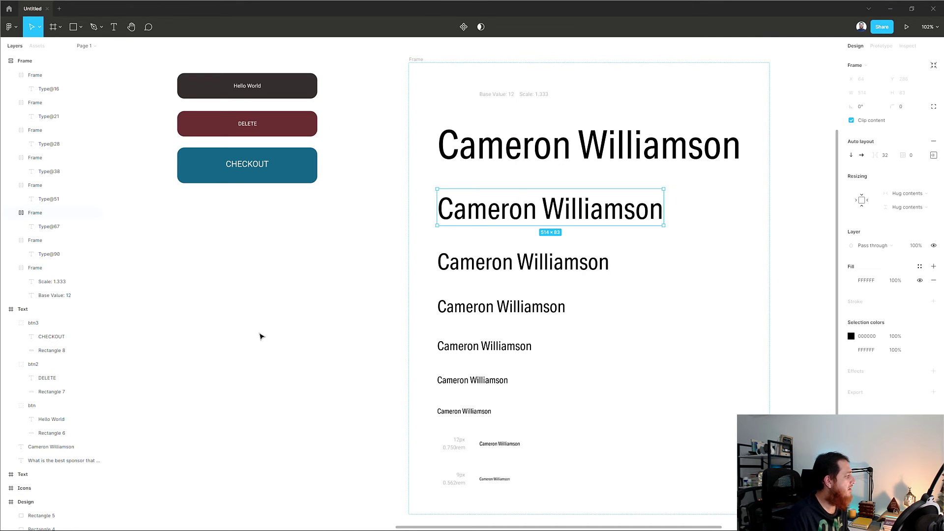
left_click(793, 165)
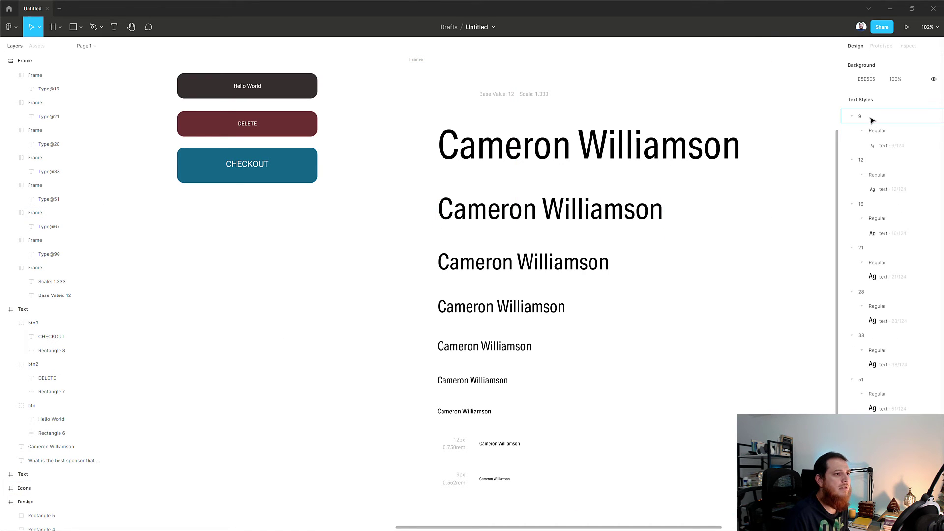
left_click(852, 117)
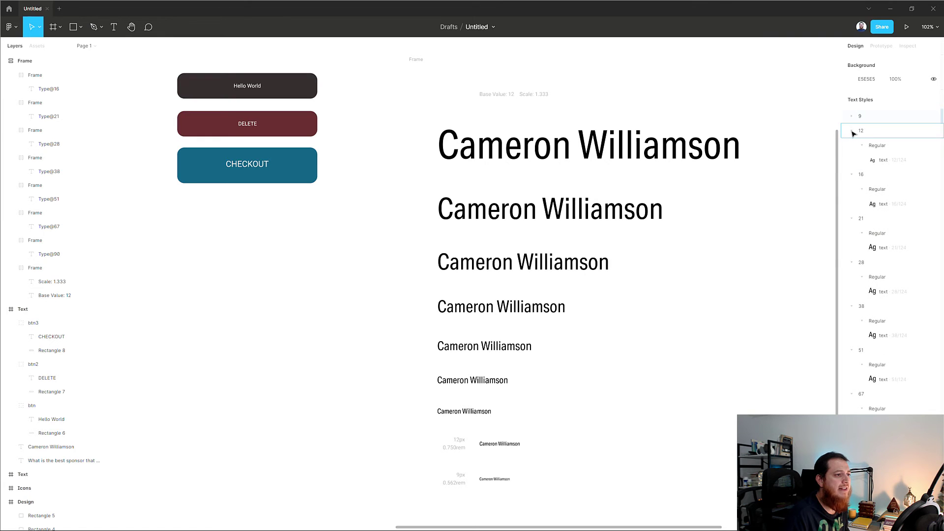
left_click(852, 132)
left_click(853, 147)
left_click(852, 161)
left_click(852, 175)
left_click(853, 190)
left_click(852, 204)
left_click(852, 219)
left_click(852, 234)
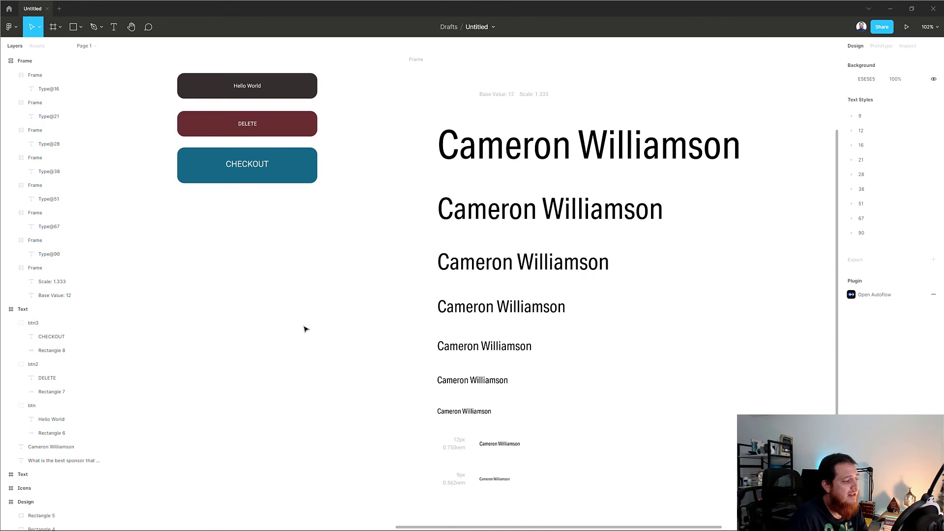
Step: Run the Better Font Picker plugin on the "What is the best sponsor that you are having" text and reposition the plugin window
scroll(295, 326, "up", 5)
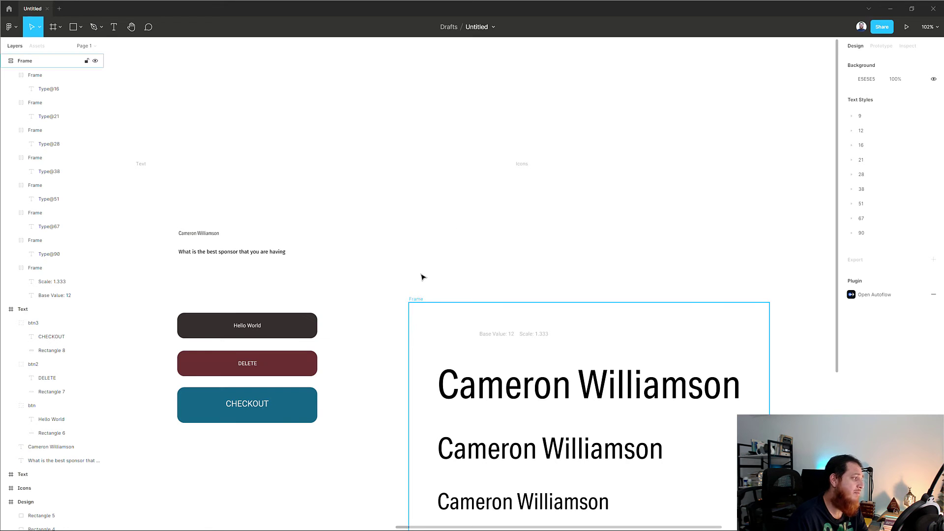
scroll(421, 272, "down", 2)
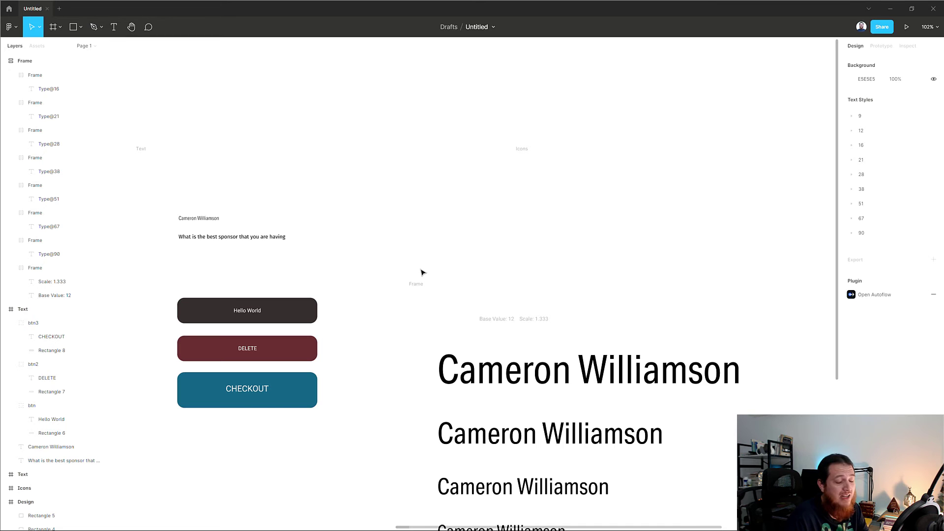
scroll(422, 273, "down", 1)
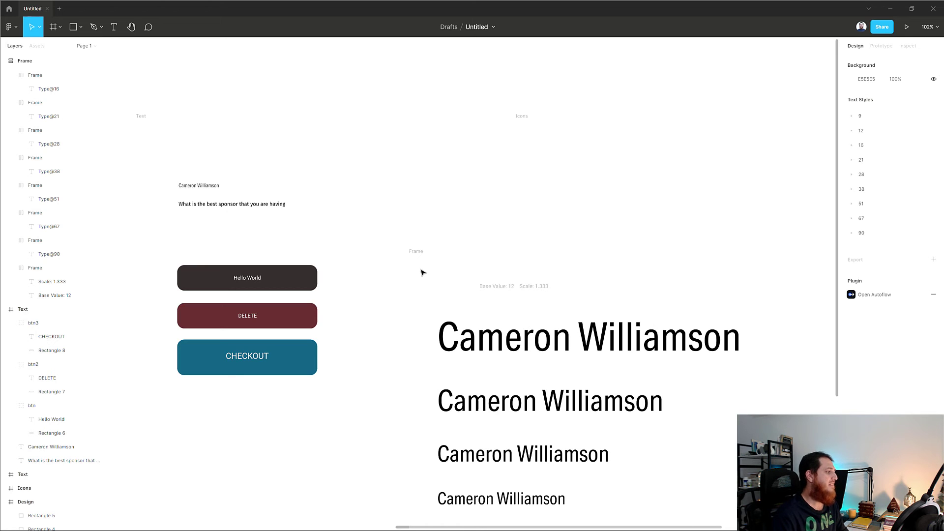
left_click(227, 206)
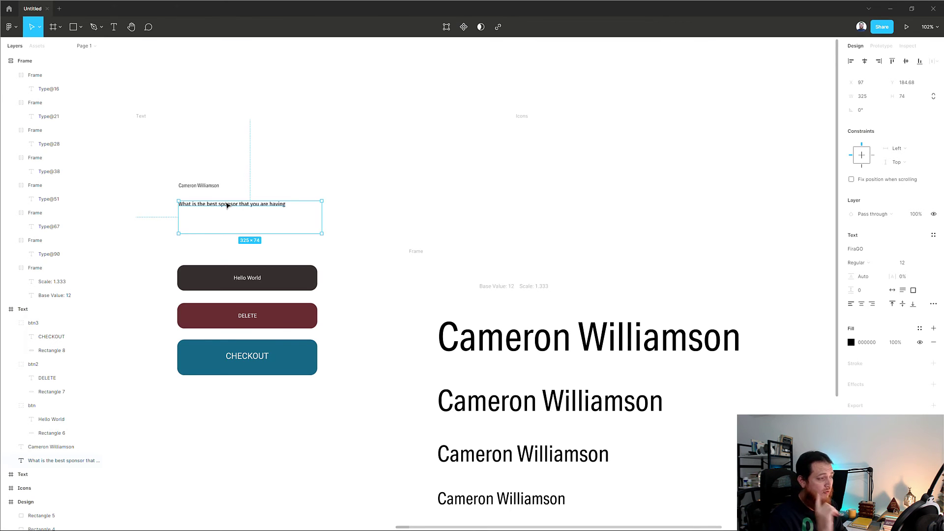
key("ctrl+slash")
type("better")
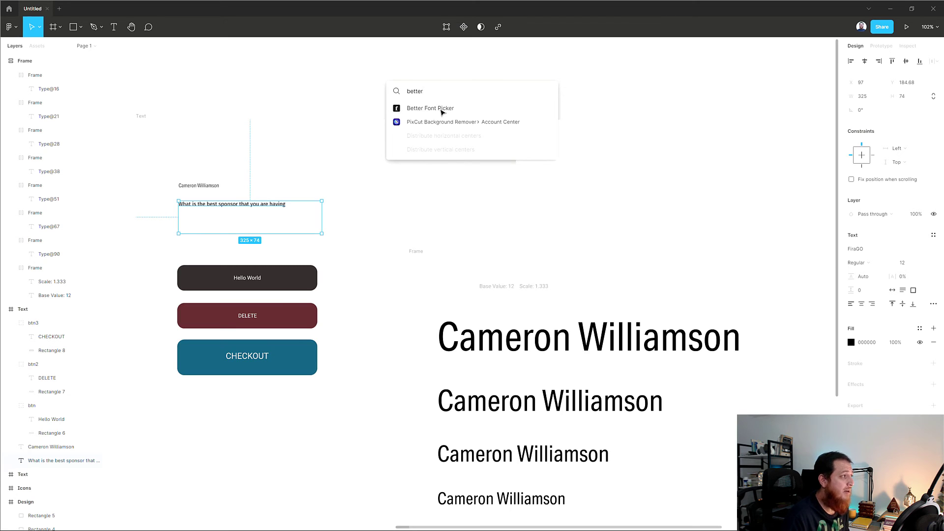
left_click(442, 112)
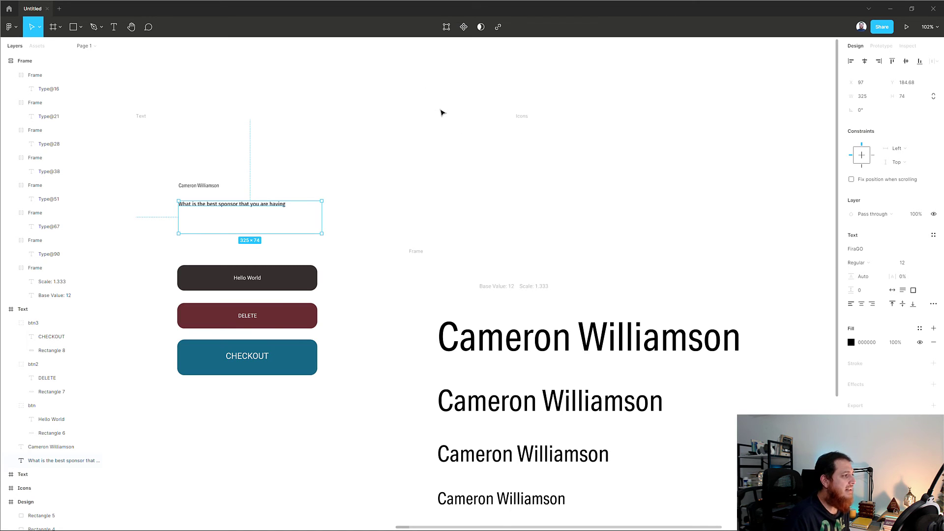
left_click_drag(754, 150, 635, 146)
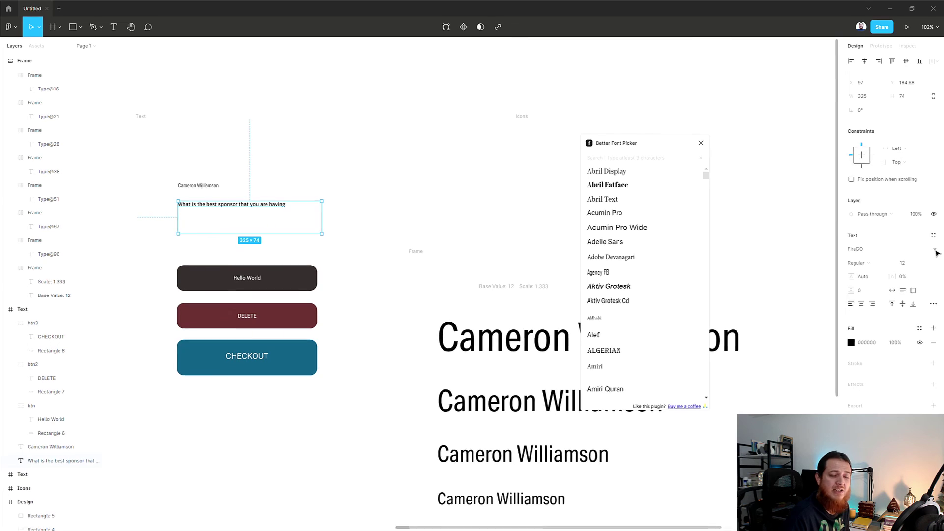
Step: Compare the built-in font list with the Better Font Picker list, and move the plugin window off the 90 px sample text
left_click(934, 293)
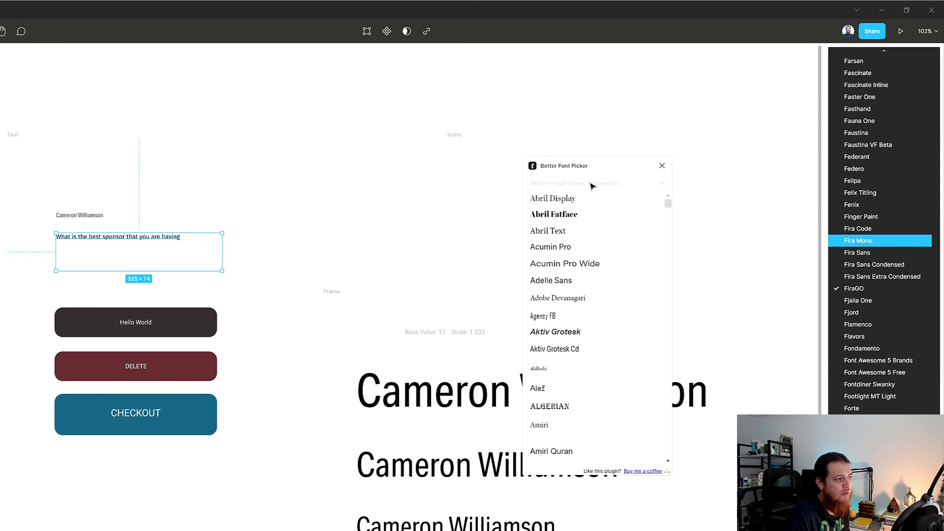
left_click(668, 206)
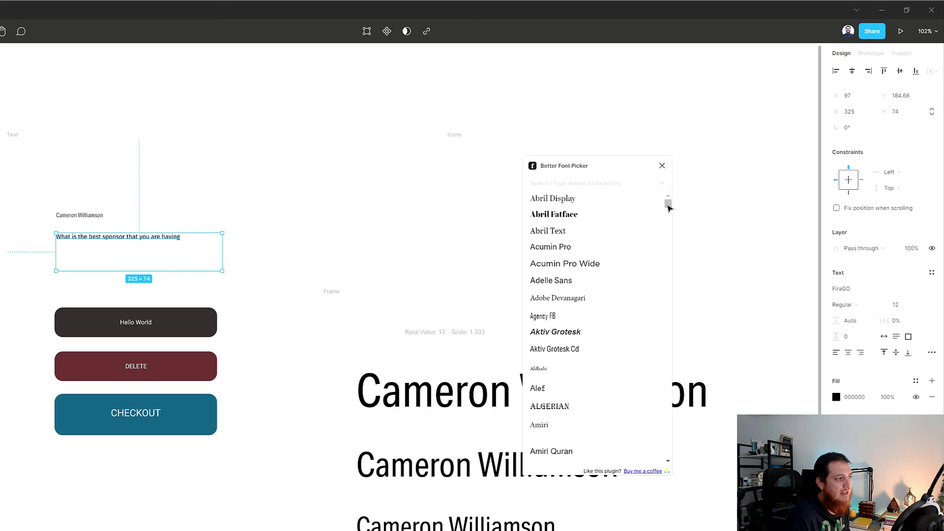
left_click_drag(591, 166, 728, 153)
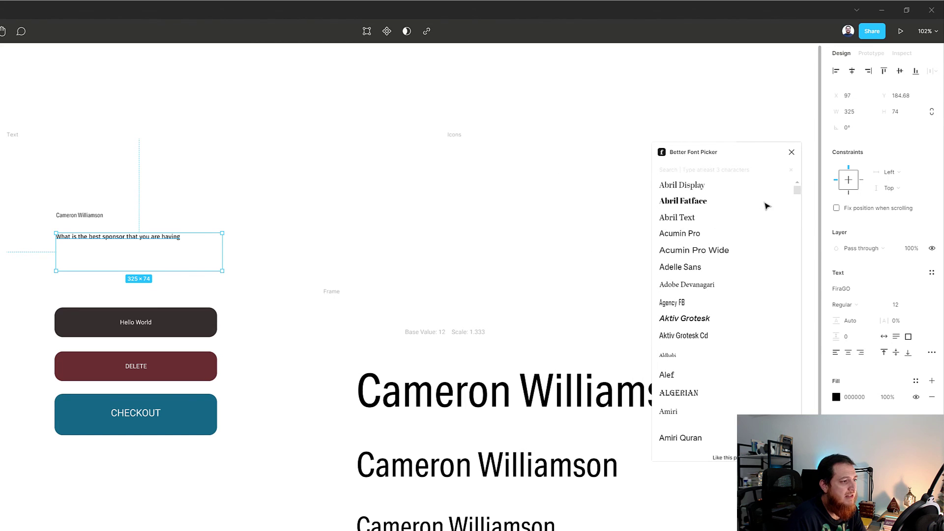
Step: Select the 90 px sample text inside its frame and try the fonts Aktiv Grotesk, Aktiv Grotesk Cd and Abril Text on it
left_click(507, 387)
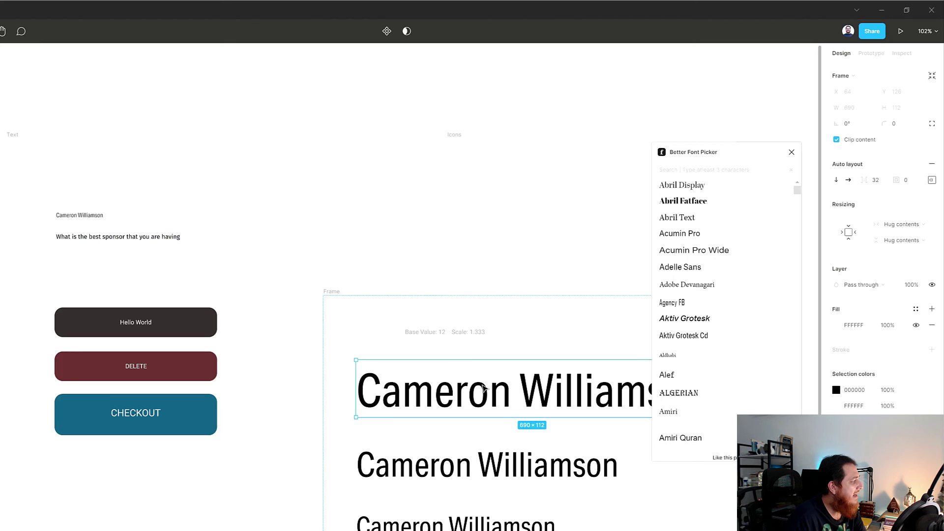
left_click(482, 387)
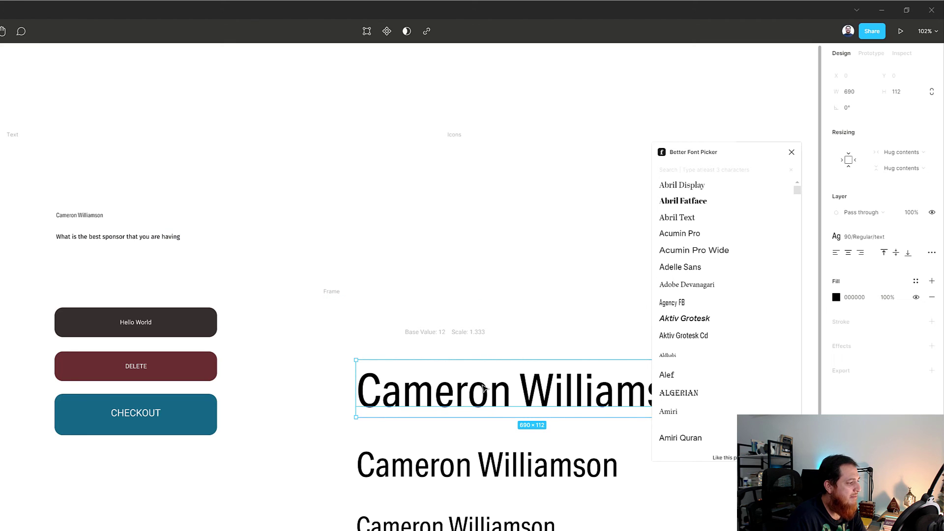
left_click(676, 320)
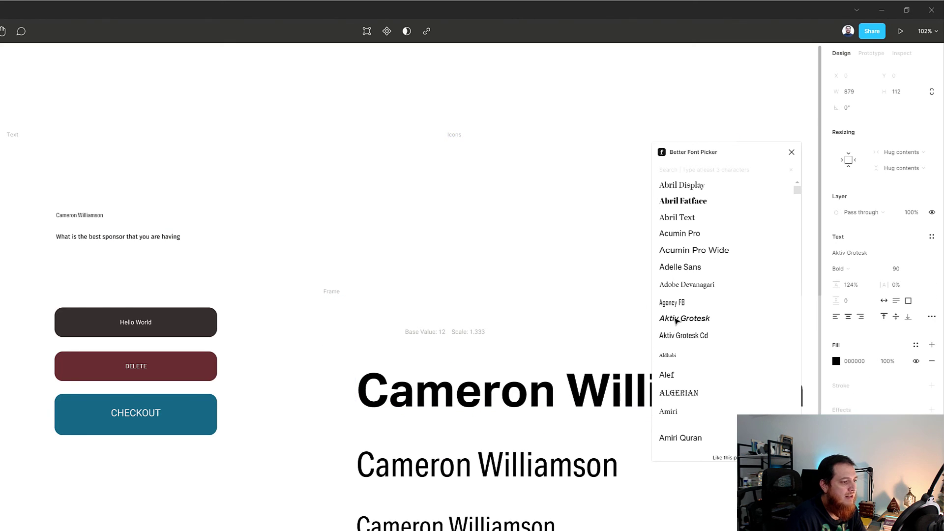
left_click(685, 339)
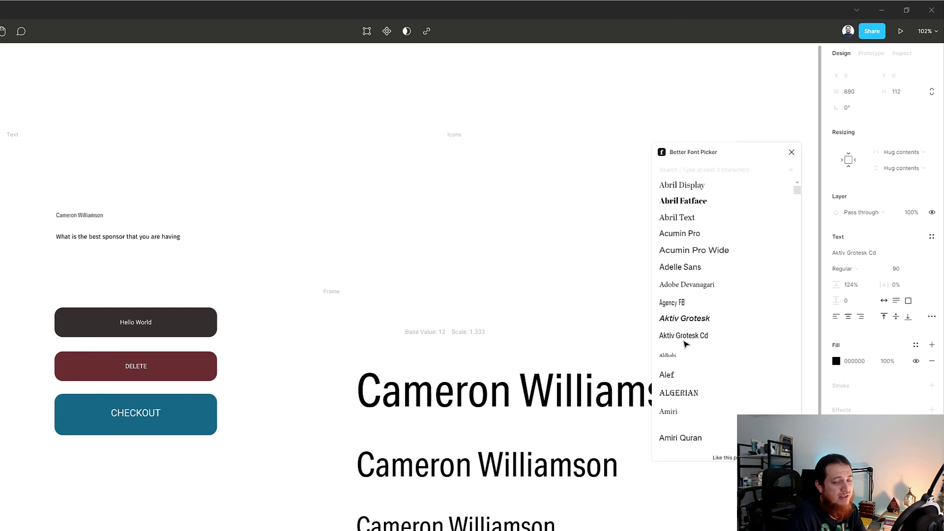
left_click(678, 219)
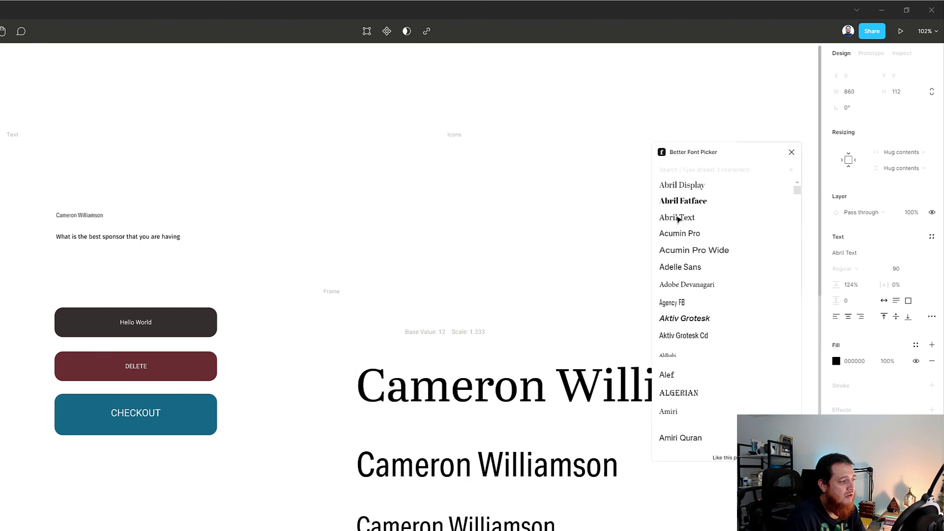
Step: Try the fonts Angkor, Antic and Antonio on the 90 px sample text from the Better Font Picker
scroll(677, 371, "down", 10)
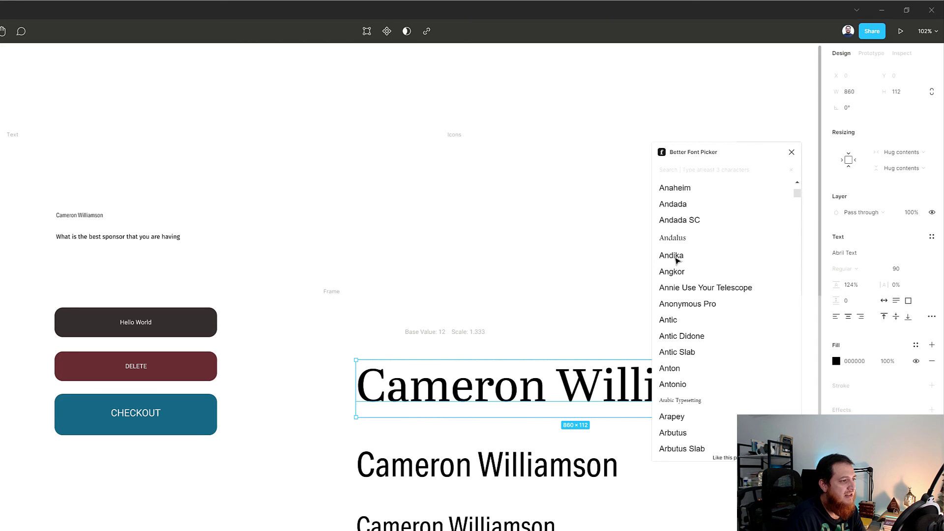
left_click(676, 273)
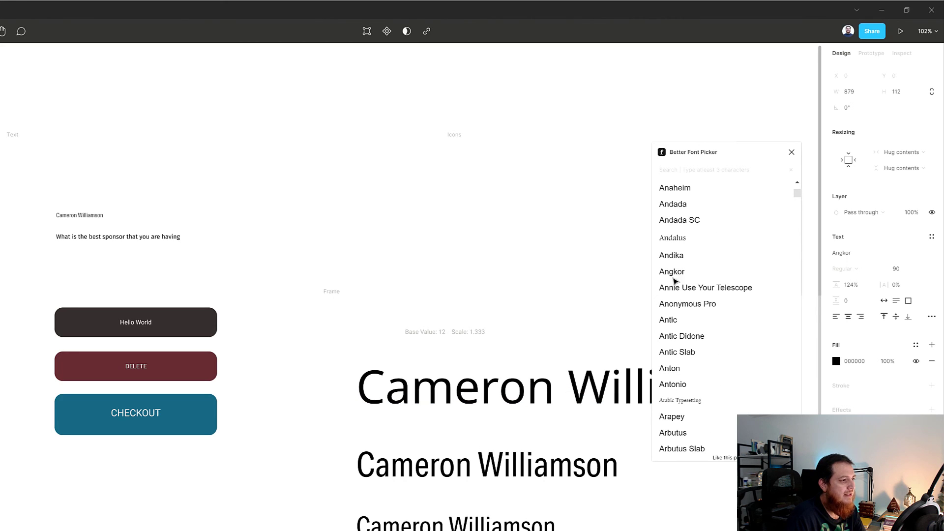
left_click(672, 291)
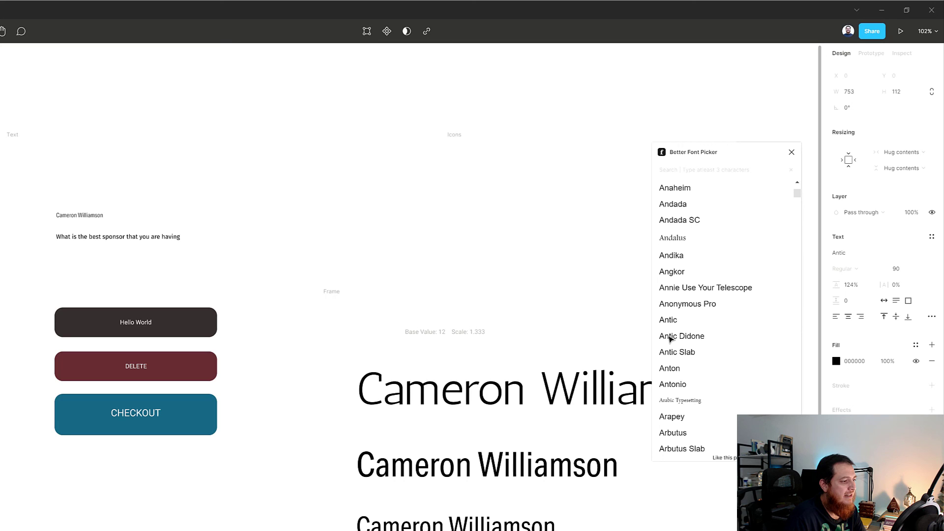
left_click(671, 384)
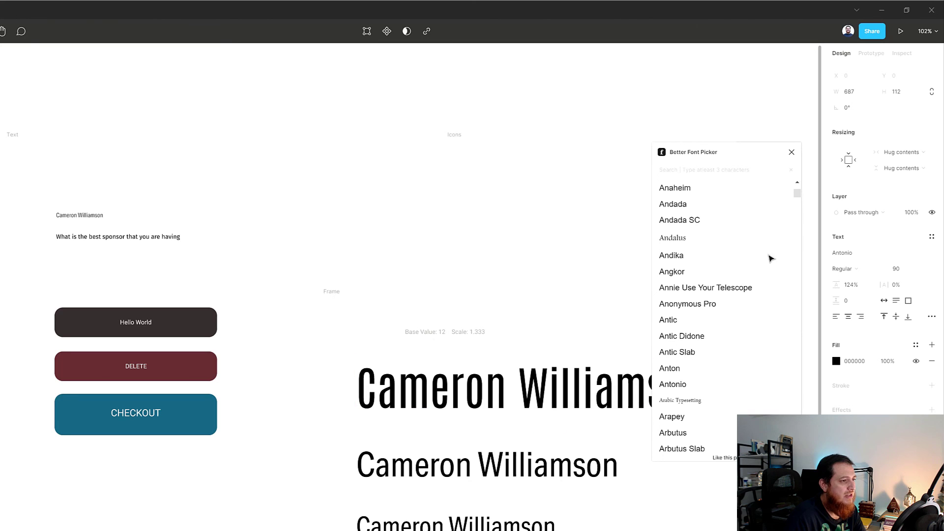
Step: Browse further through the Better Font Picker list and set the 90 px sample text's font to Constantia
mouse_move(797, 194)
left_mouse_down()
mouse_move(793, 305)
mouse_move(798, 205)
left_mouse_up()
scroll(797, 205, "down", 5)
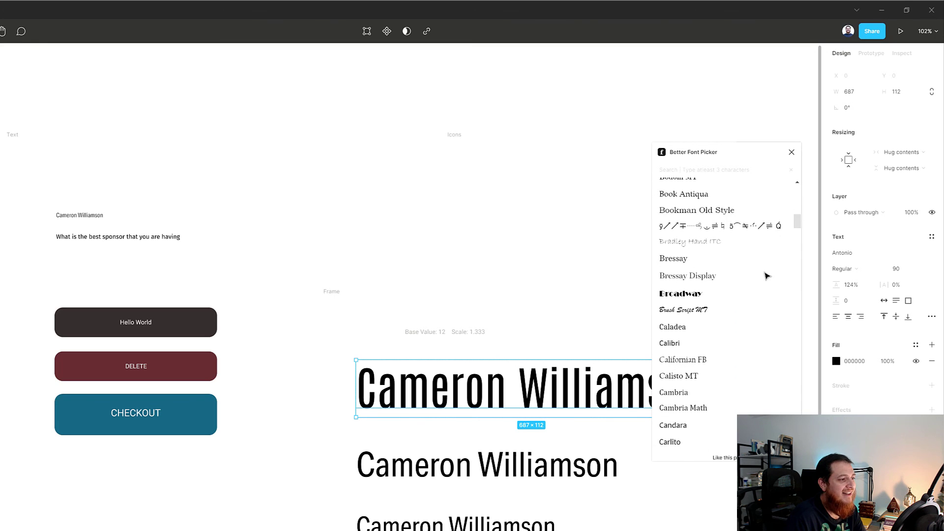
scroll(715, 340, "down", 5)
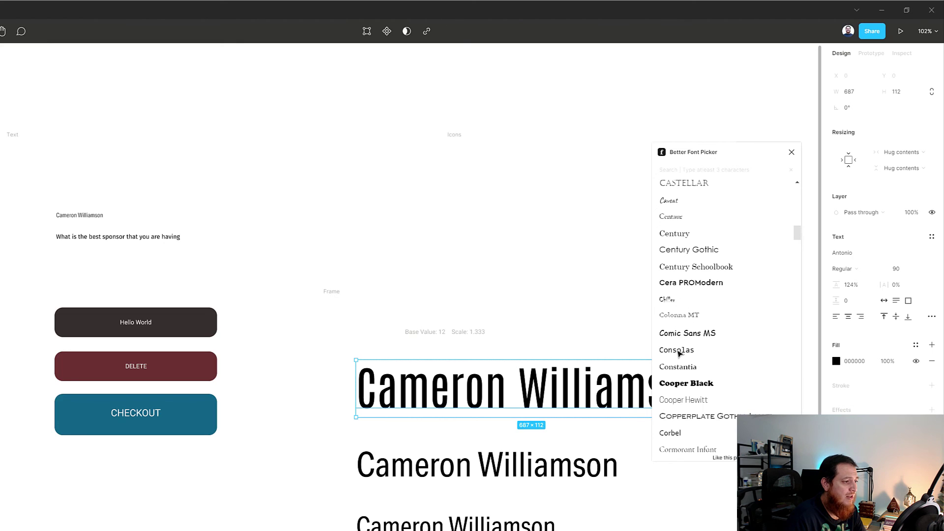
left_click(678, 369)
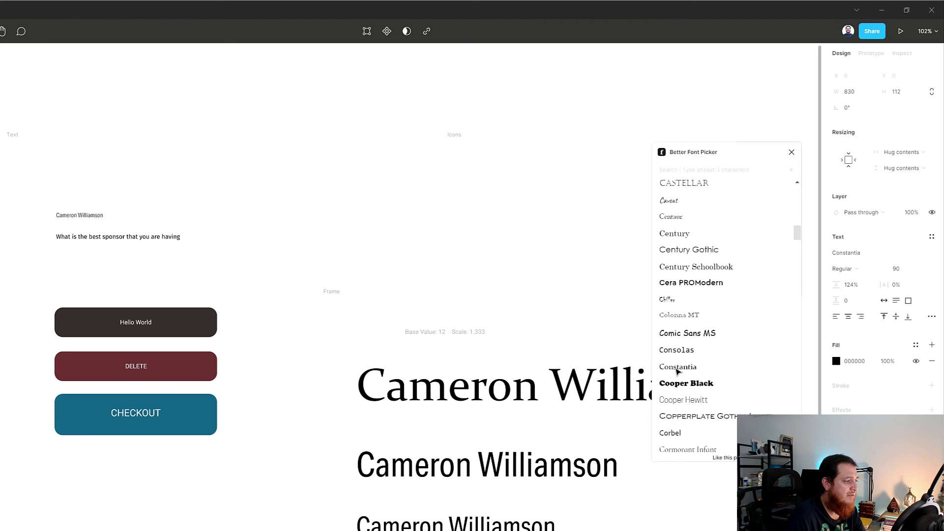